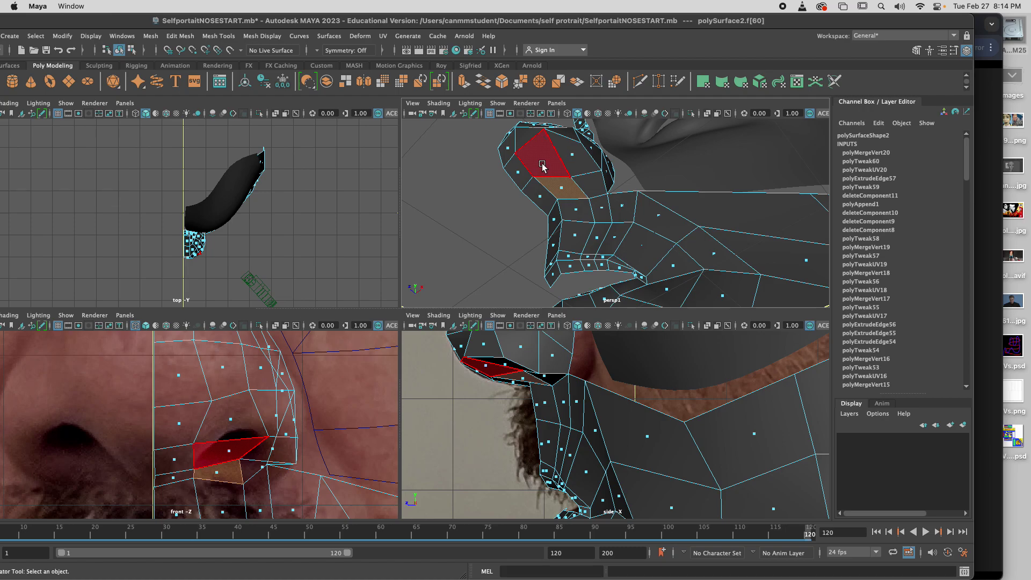
- Extrude the six faces on the underside of the nose and scale them inward to create a nostril inset
shift+click(542, 166)
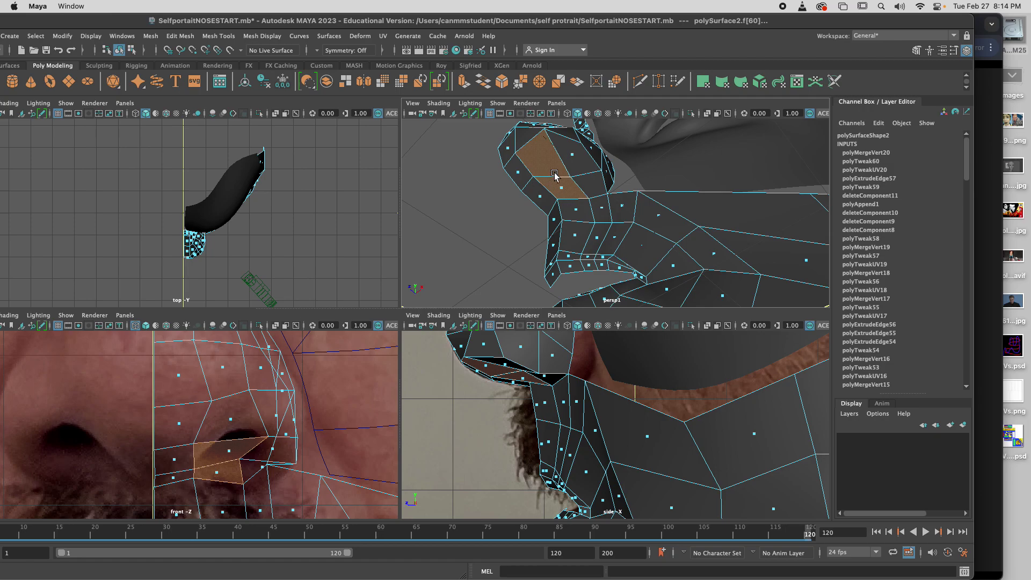
shift+click(575, 159)
shift+click(589, 183)
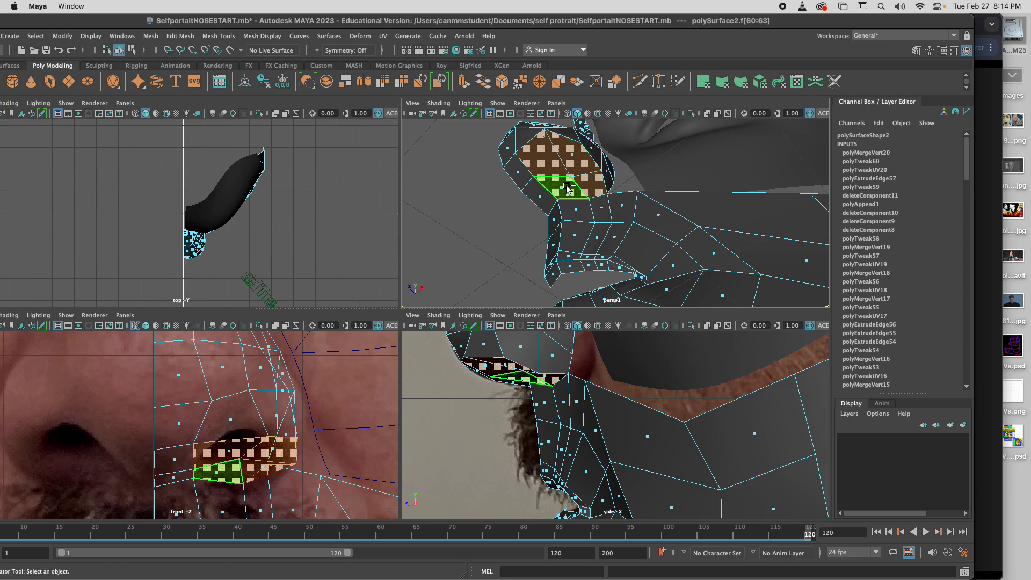
shift+click(545, 199)
shift+click(535, 177)
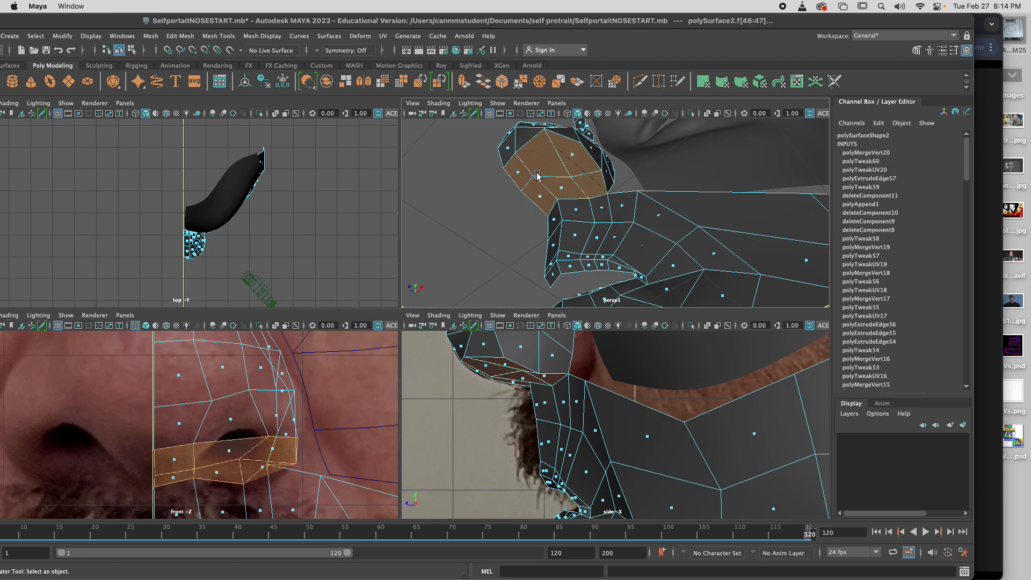
key(ctrl+e)
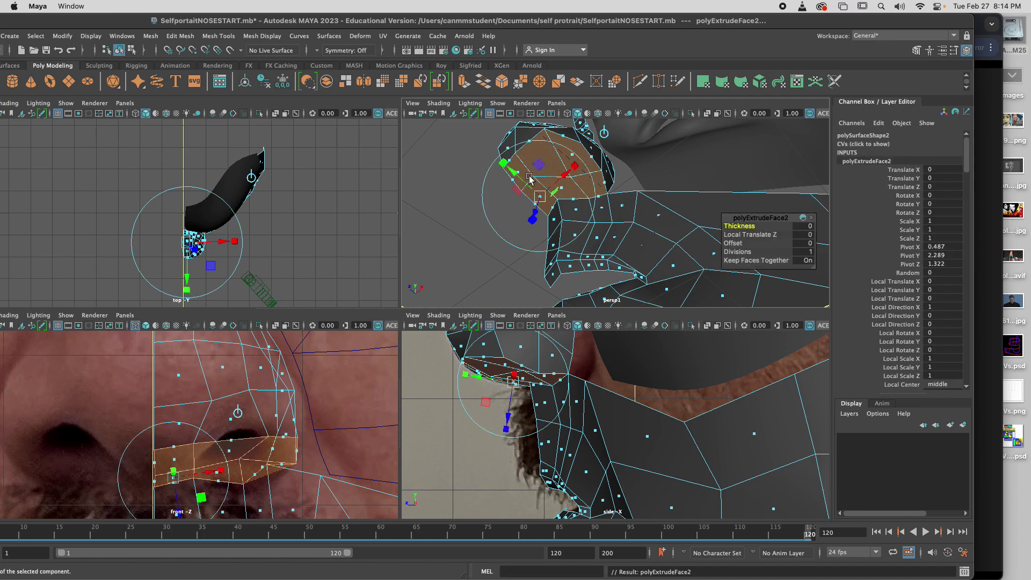
drag(573, 164, 536, 192)
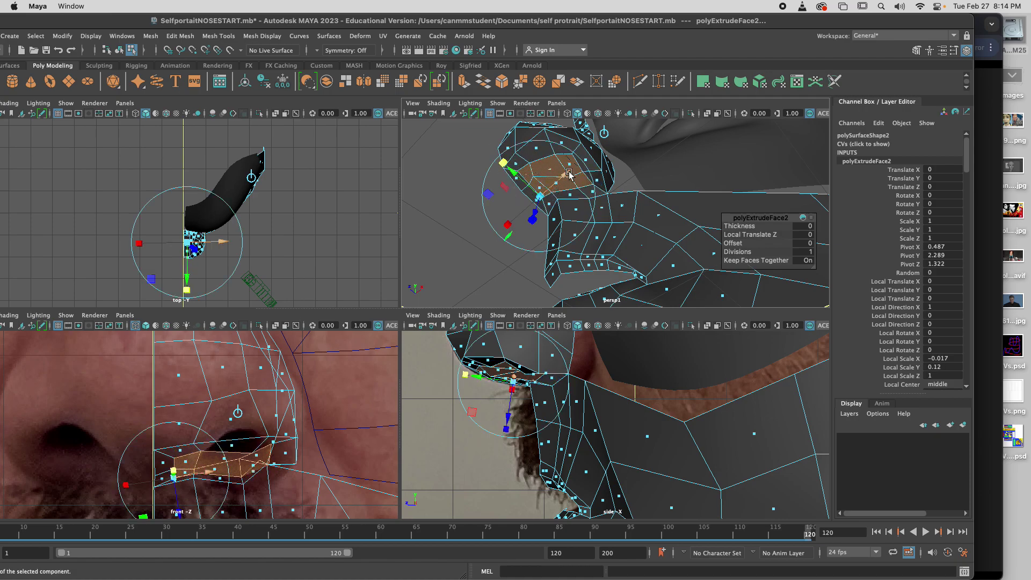
- Switch to vertex editing and reposition the inner vertices of the nostril inset on the underside of the nose
right_click(500, 158)
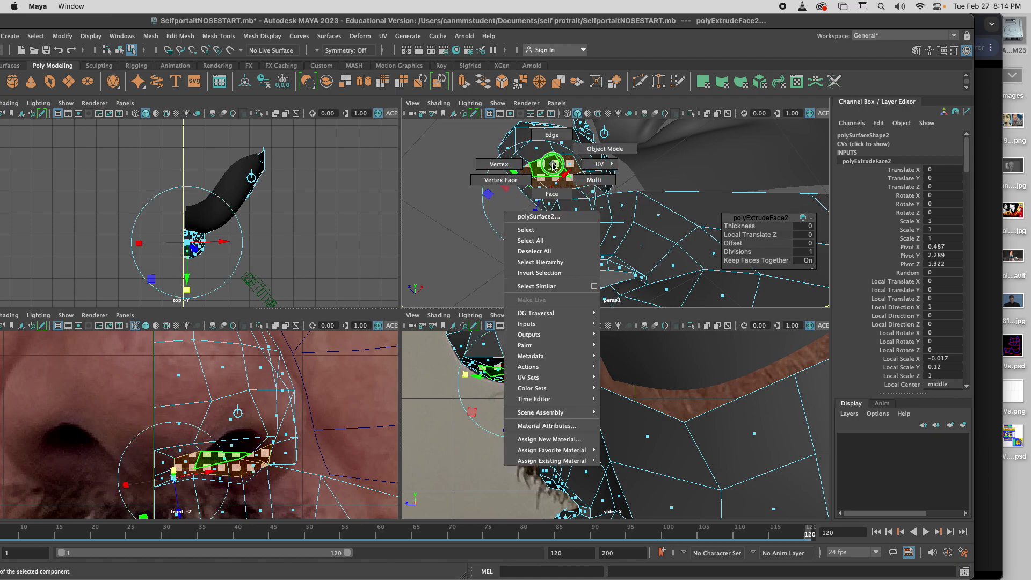
click(500, 162)
click(534, 178)
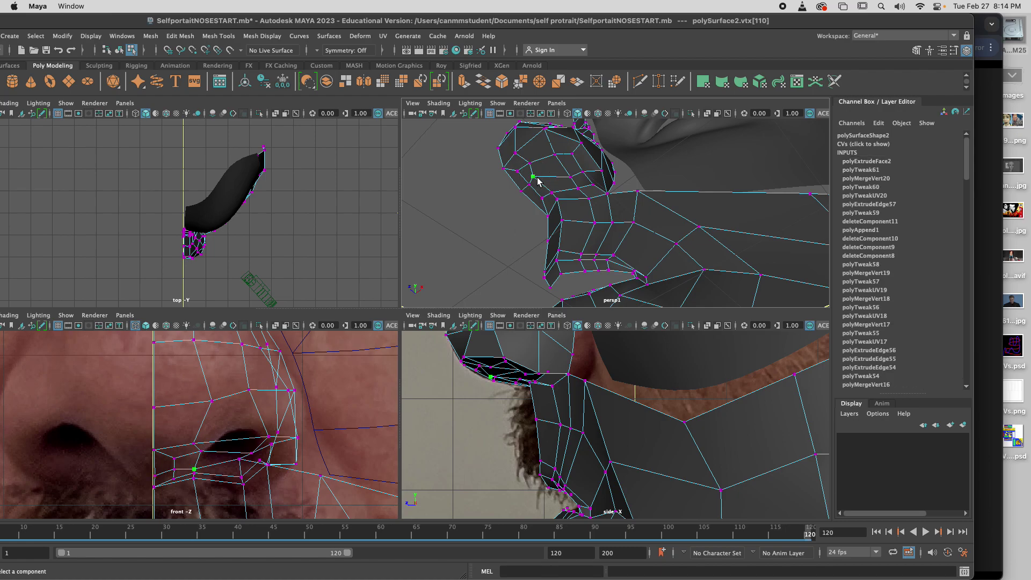
key(w)
drag(535, 177, 583, 161)
click(571, 178)
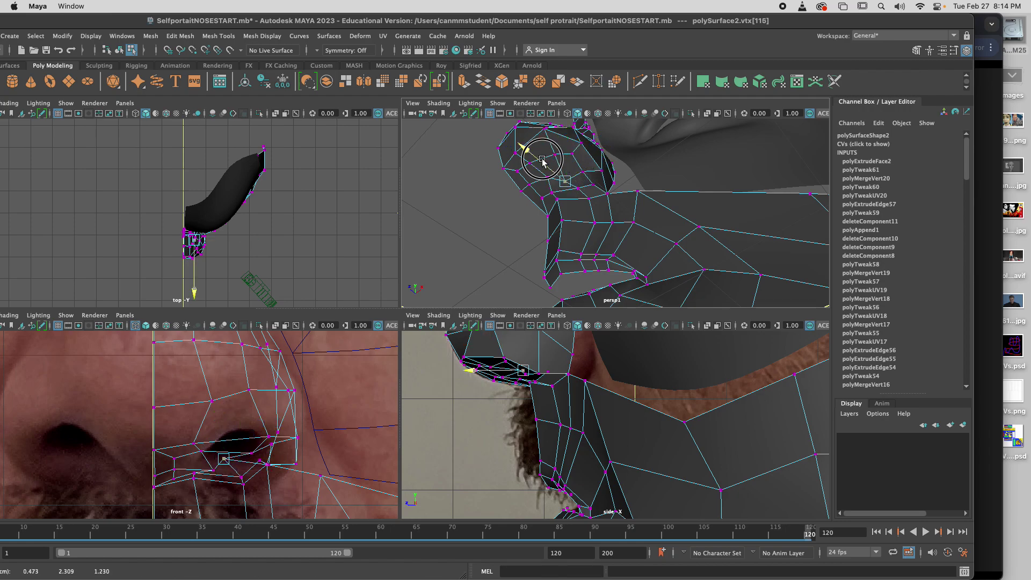
- Move the inset's front vertices, raising the upper one to the top of the nostril in the front reference photo
click(517, 172)
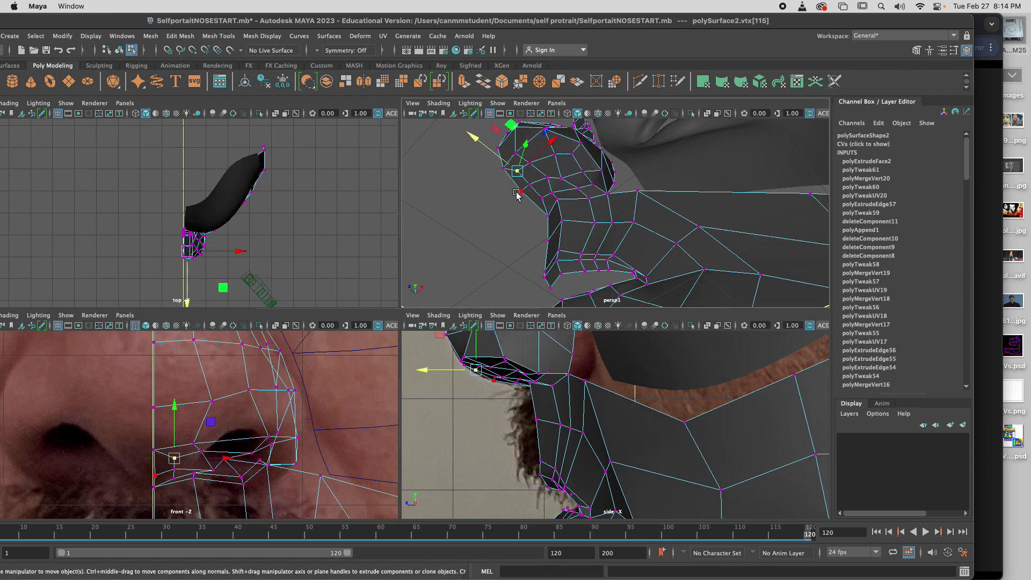
mouse_move(543, 150)
mouse_down()
mouse_move(536, 169)
mouse_move(557, 140)
mouse_move(544, 138)
mouse_up()
click(552, 160)
click(530, 163)
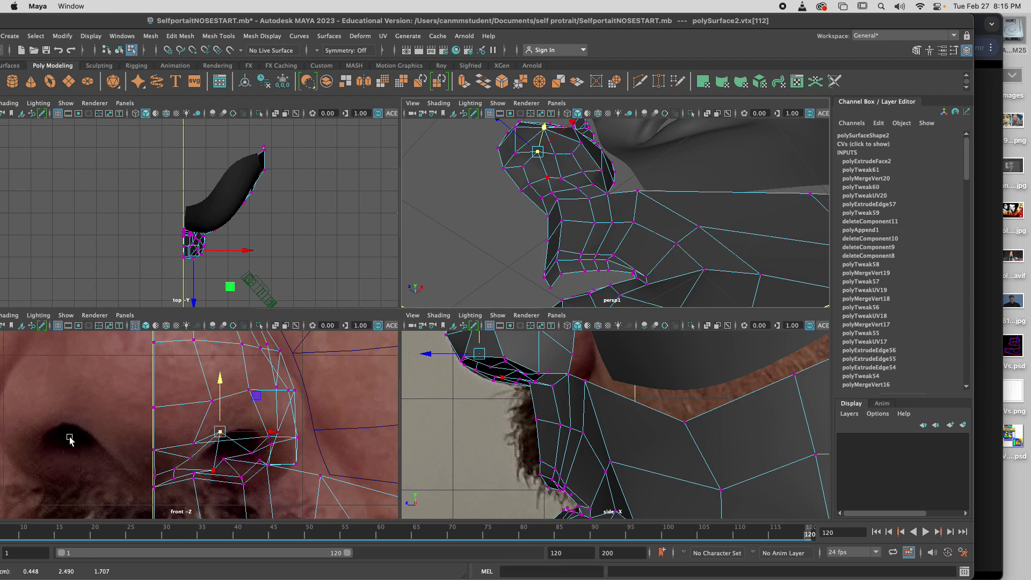
alt+drag(589, 264, 558, 261)
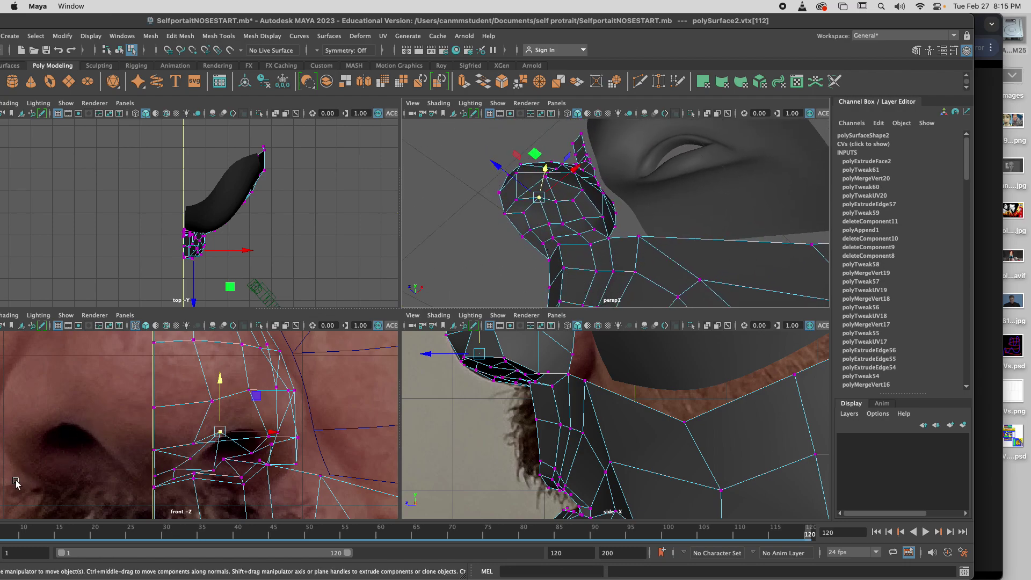
alt+drag(519, 261, 556, 241)
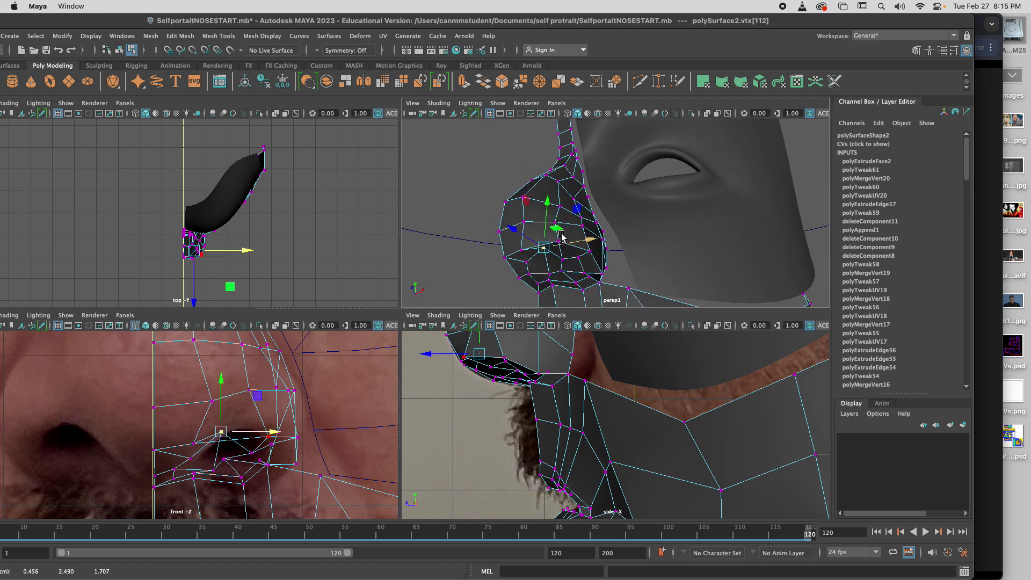
- Adjust the vertices around the nostril's upper rim so it arches over the nostril in the photo
click(512, 256)
click(523, 251)
click(589, 252)
click(559, 242)
drag(561, 207, 559, 201)
drag(599, 230, 553, 241)
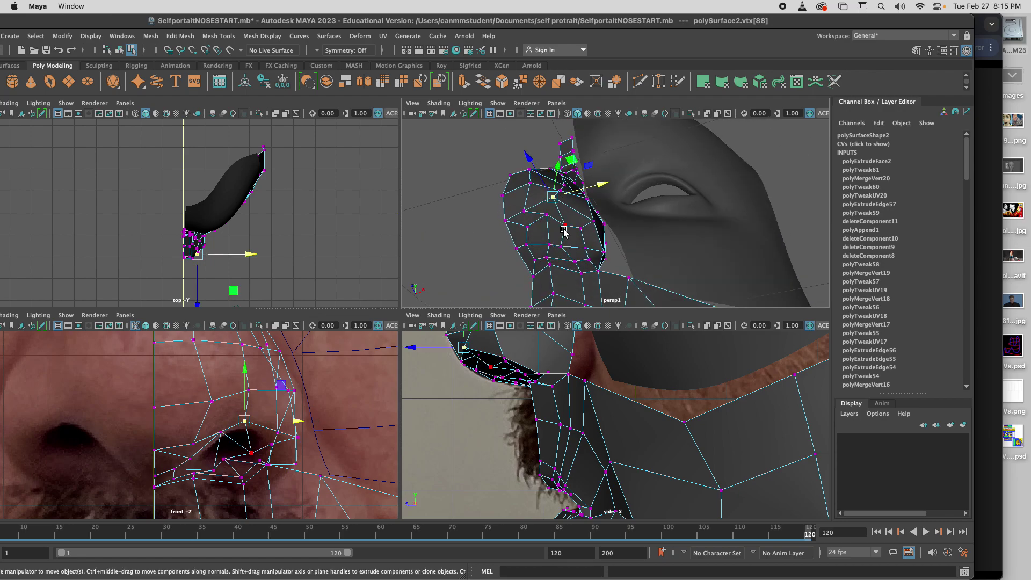
- Move the inset's outer vertices vertically to follow the outer edge of the nostril in the reference photo
click(565, 227)
drag(566, 206, 567, 195)
mouse_move(578, 232)
mouse_down()
mouse_move(588, 221)
mouse_move(582, 202)
mouse_move(582, 244)
mouse_up()
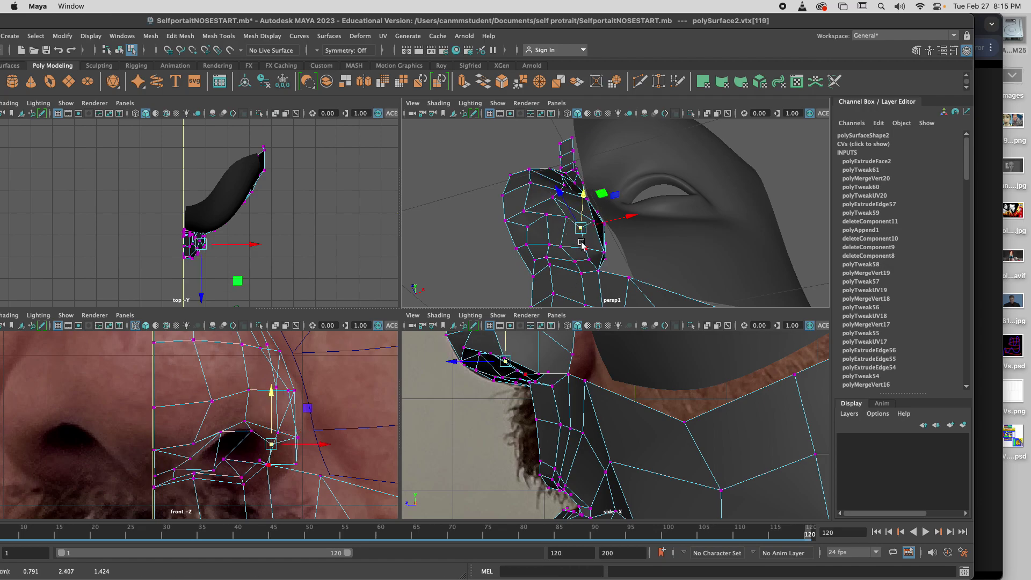
click(587, 248)
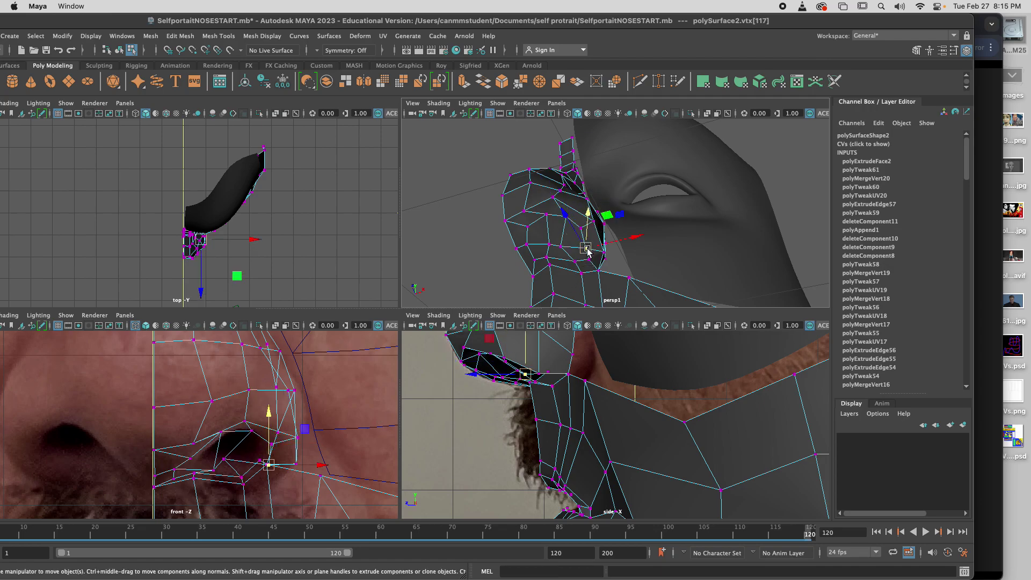
mouse_move(272, 417)
mouse_down()
mouse_move(272, 406)
mouse_move(270, 438)
mouse_up()
- Shift the inset's middle and inner vertices outward along X to open up the nostril shape
click(559, 249)
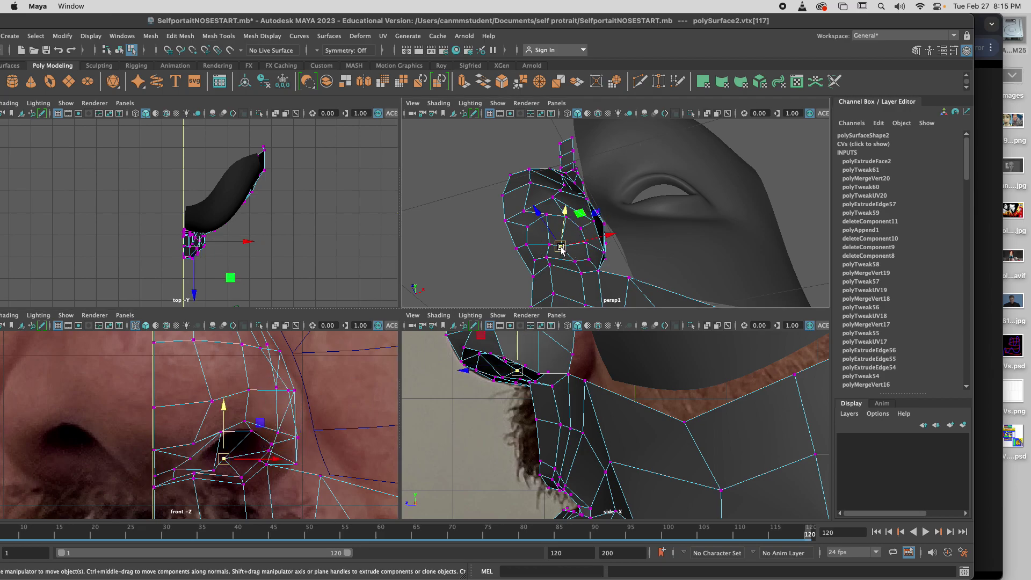
drag(581, 242, 588, 241)
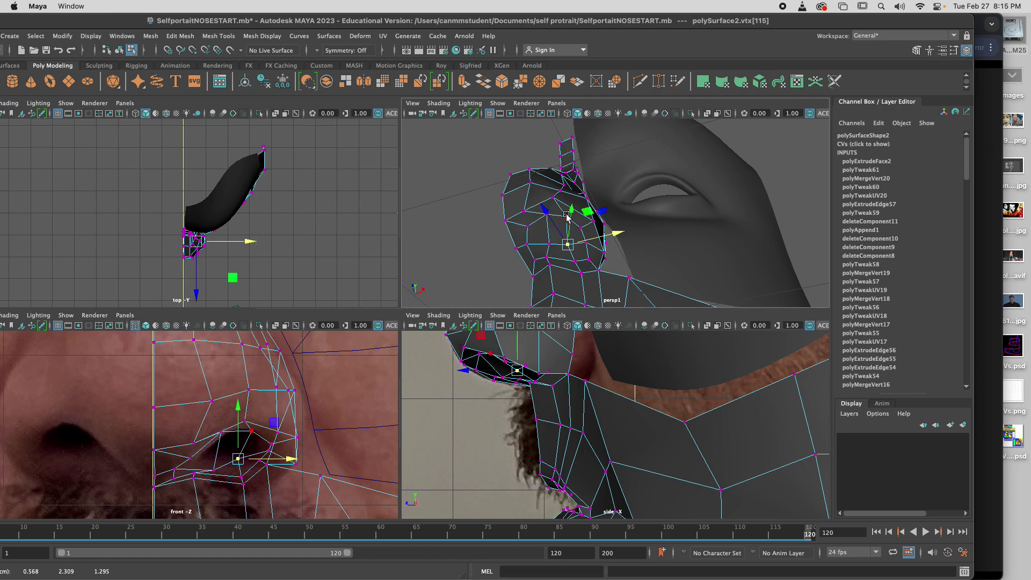
click(549, 243)
mouse_move(553, 229)
mouse_down()
mouse_move(539, 241)
mouse_move(568, 236)
mouse_move(559, 216)
mouse_up()
click(532, 242)
click(528, 227)
drag(550, 219, 552, 218)
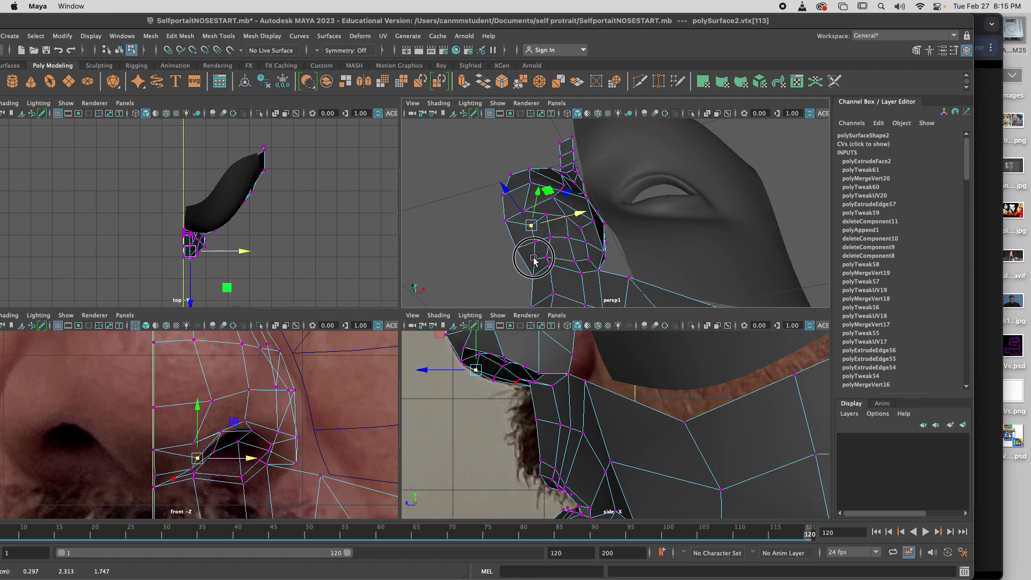
- Reposition the nostril's lower inner vertices near the nose's centre line to smooth the bottom rim
click(547, 235)
drag(545, 224, 577, 239)
click(548, 259)
click(553, 293)
click(548, 258)
click(540, 258)
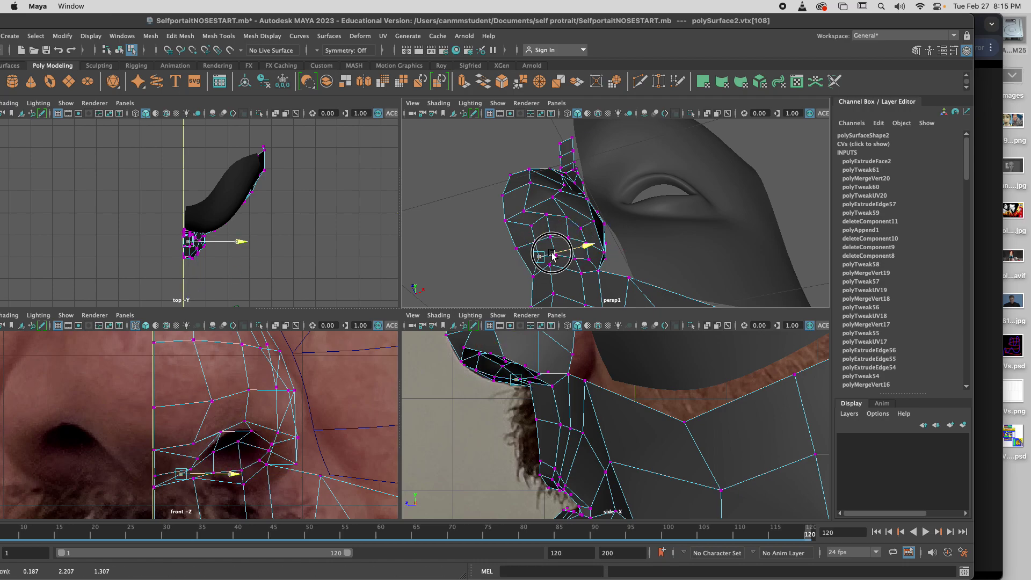
- Adjust the nostril's rear outer vertex along X and select the faces inside the nostril outline
click(588, 258)
drag(605, 259, 587, 239)
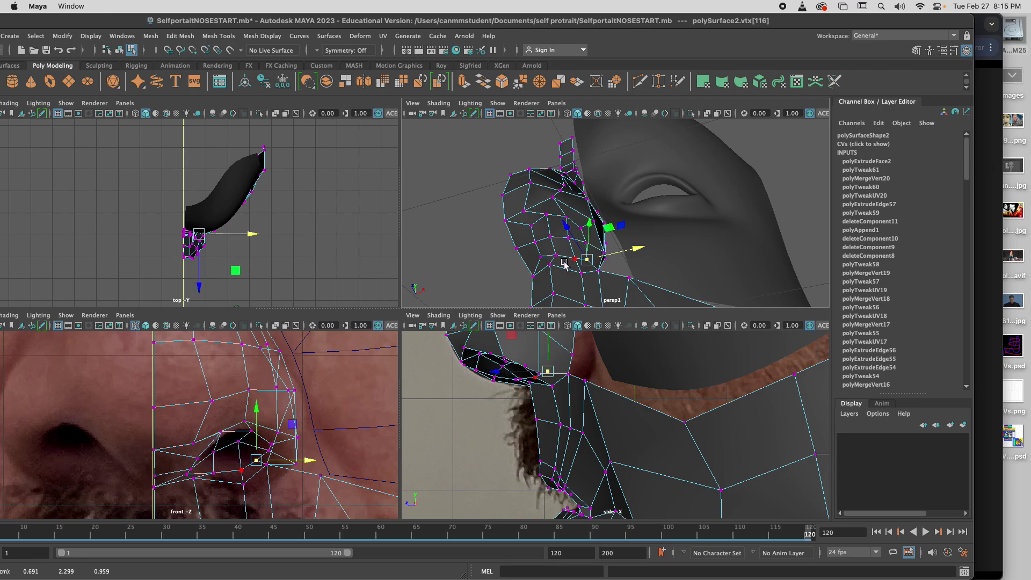
alt+drag(558, 255, 552, 280)
right_drag(559, 259, 553, 277)
click(550, 275)
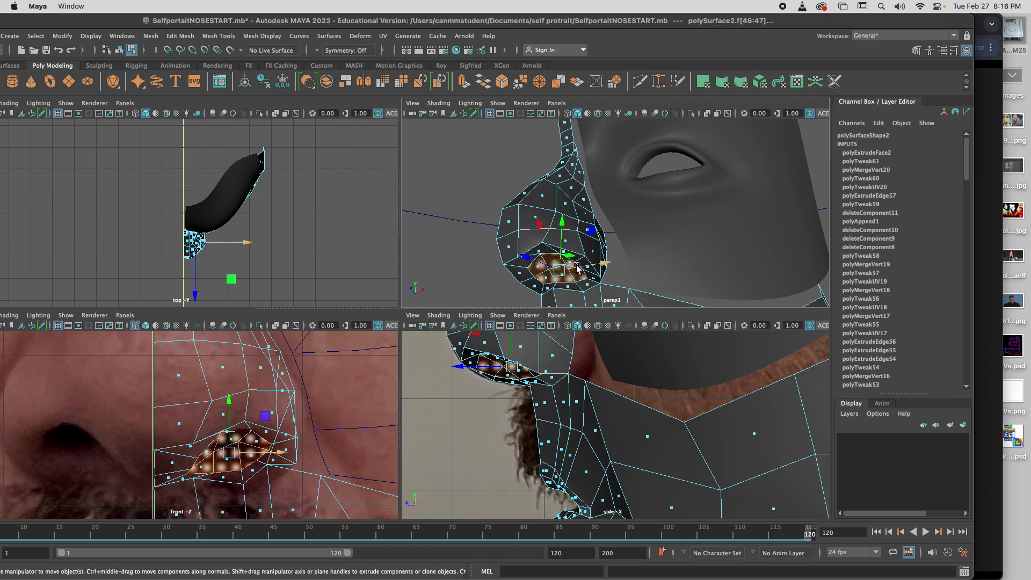
- Extrude the nostril faces upward in world space to Translate Y 0.078, with smooth mesh preview on
key(ctrl+e)
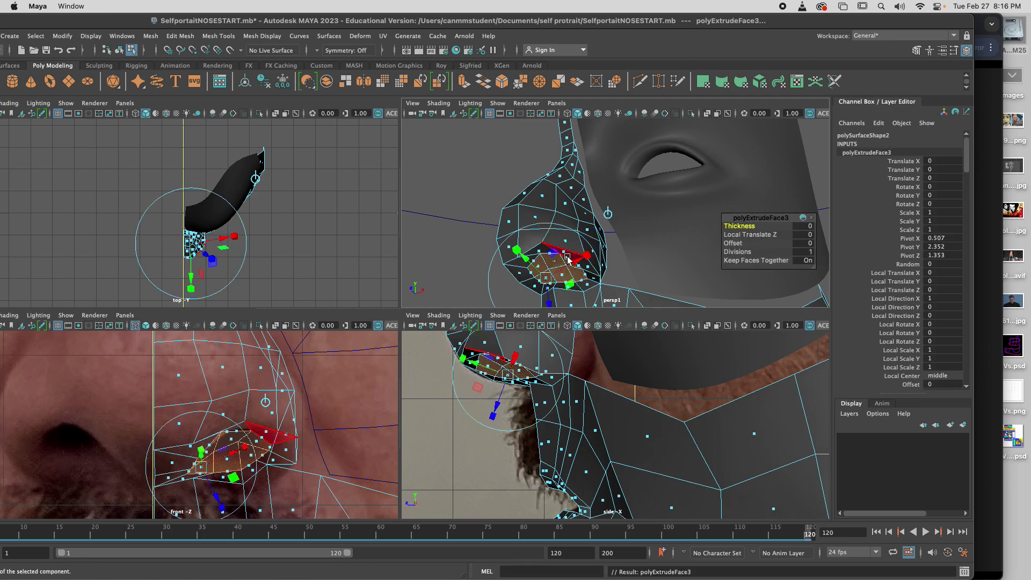
click(611, 214)
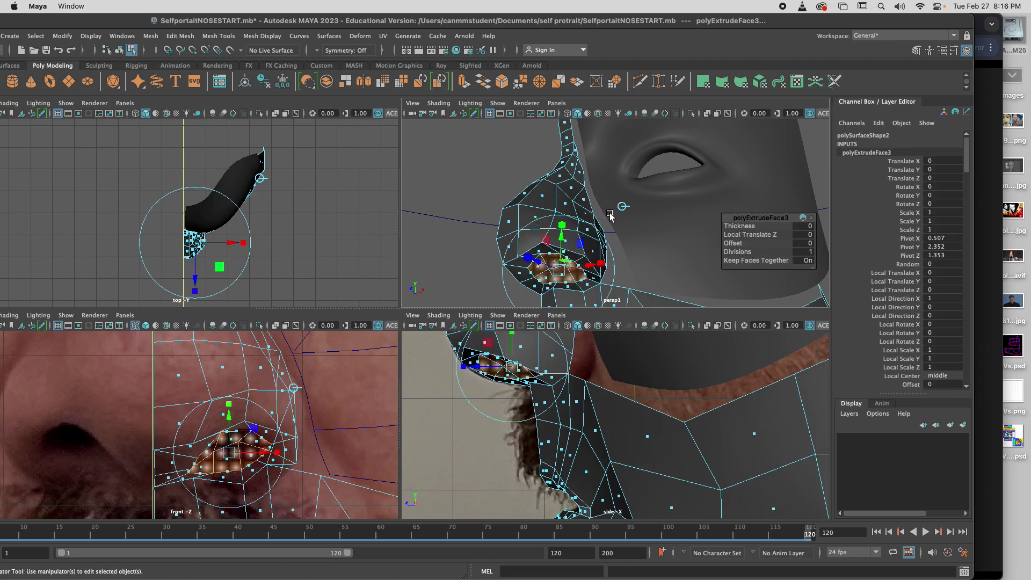
drag(564, 239, 568, 238)
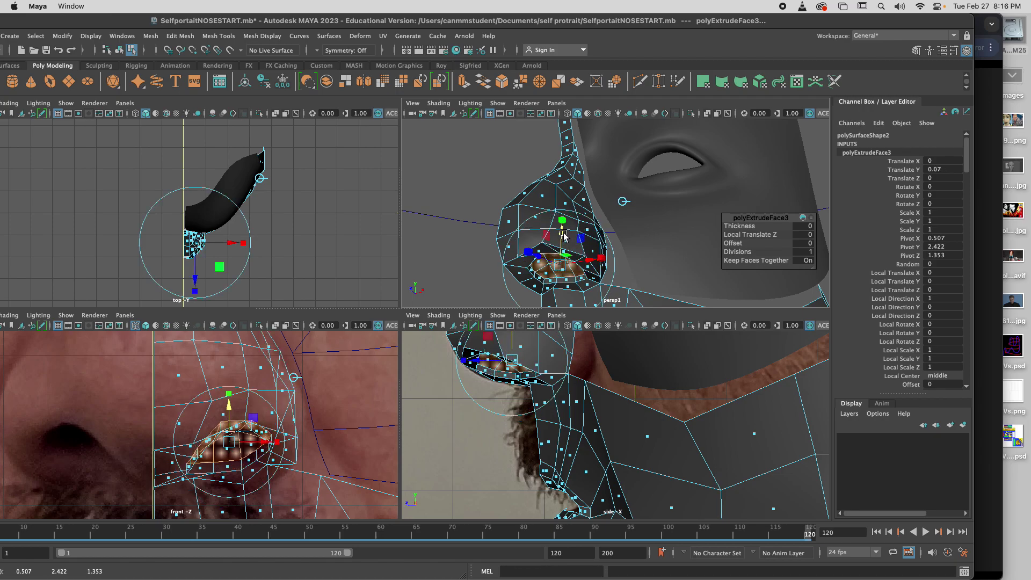
key(3)
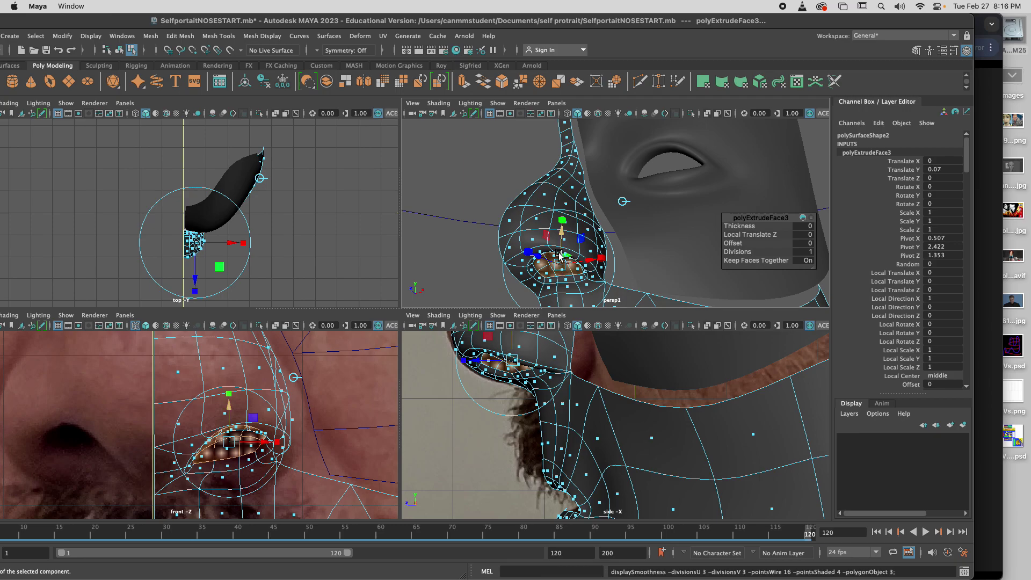
drag(562, 234, 561, 233)
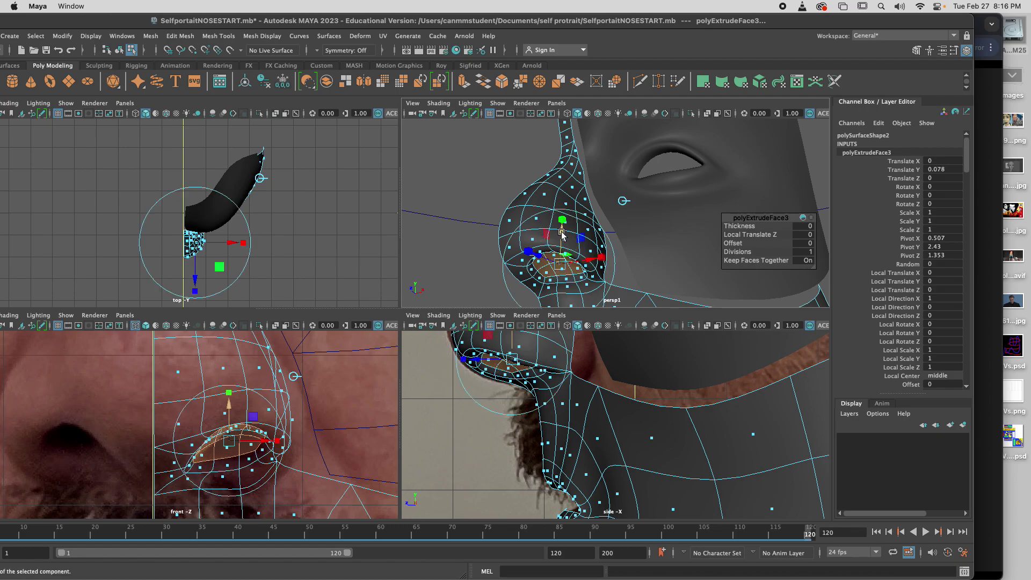
- Extrude the nostril faces again, moving them up to Translate Y 0.407 and scaling them to about 0.68 for a cavity
key(ctrl+e)
drag(563, 232, 559, 193)
click(531, 193)
alt+drag(568, 236, 556, 206)
alt+drag(537, 215, 545, 274)
alt+drag(472, 279, 497, 304)
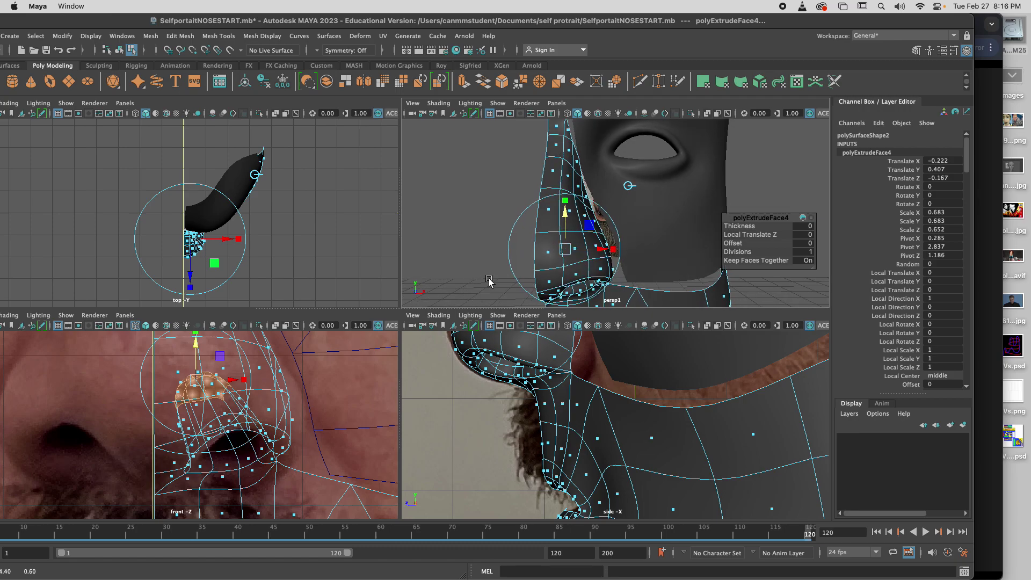
- Try shifting the extruded nostril faces sideways along X in an enlarged perspective view, and undo the move
key(space)
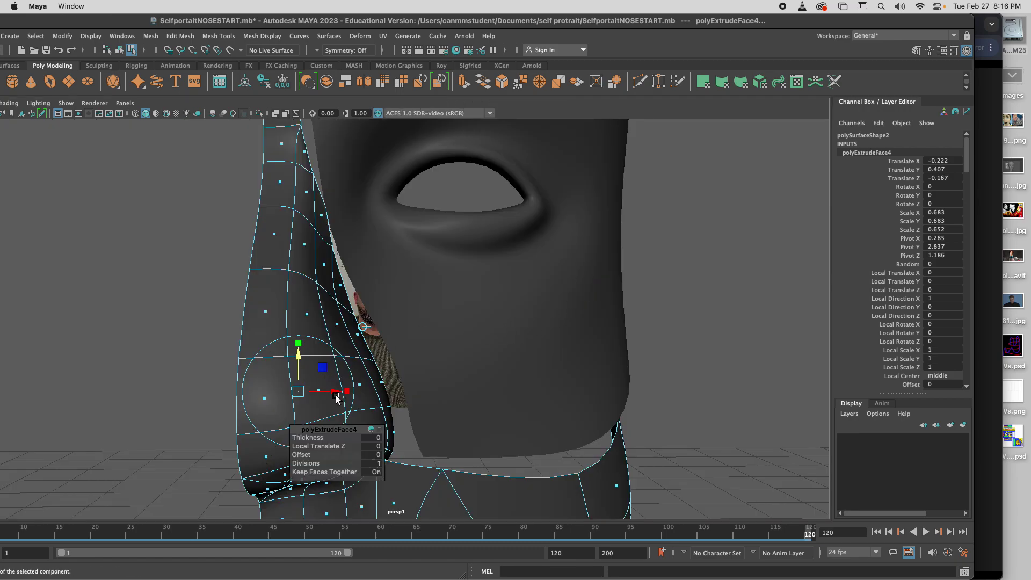
alt+drag(393, 385, 326, 330)
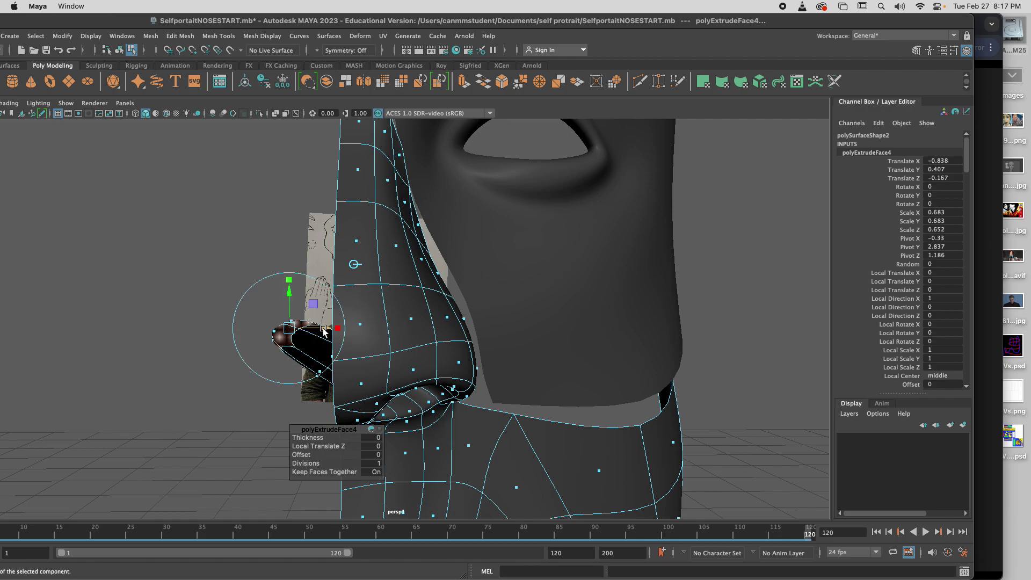
drag(324, 331, 315, 334)
key(ctrl+z)
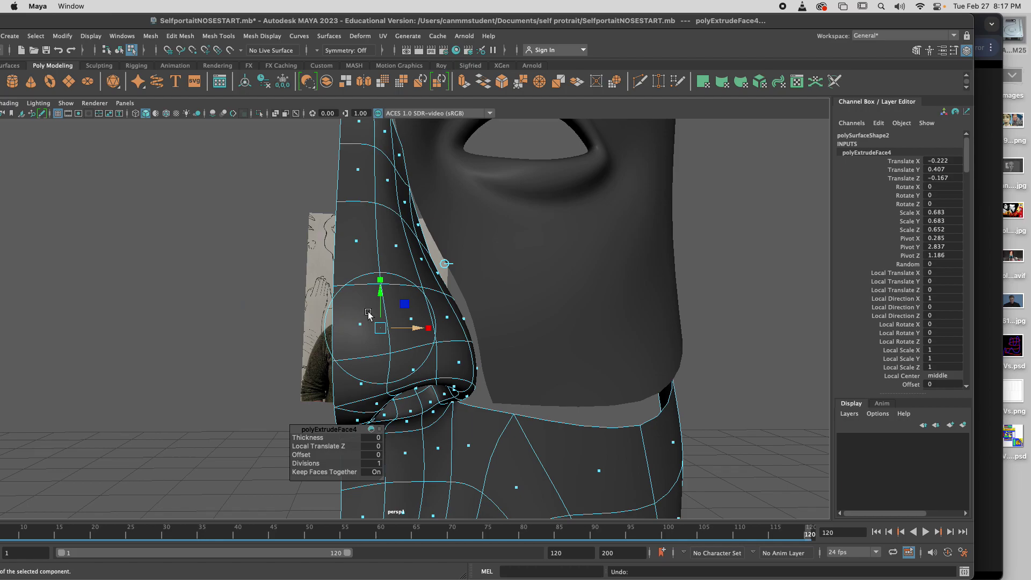
- Extrude the inner nostril faces once more to Translate Y 0.157 and switch to edge selection to inspect the cavity
drag(411, 329, 397, 374)
key(ctrl+e)
right_click(400, 376)
click(399, 231)
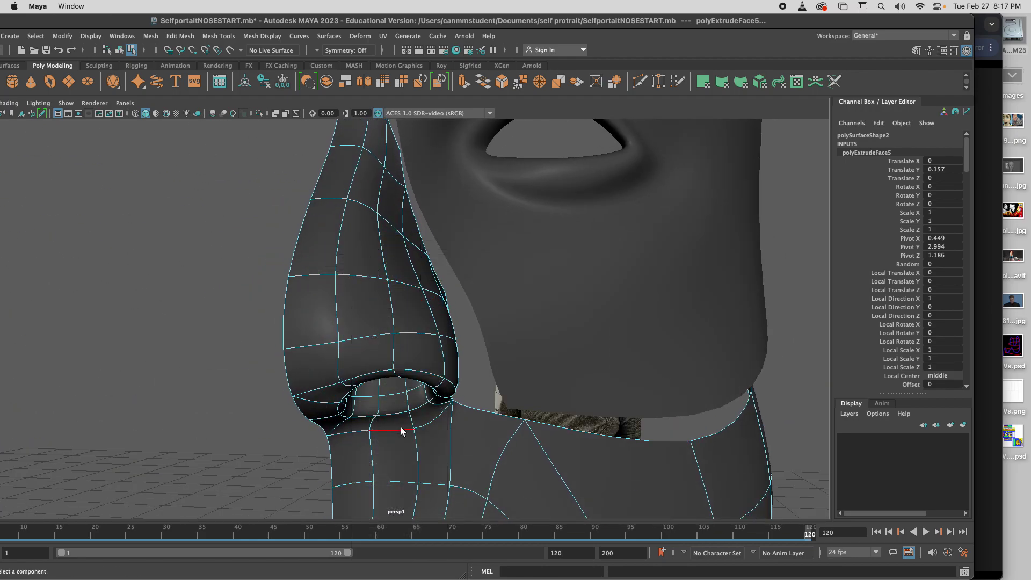
click(396, 376)
alt+drag(396, 389, 353, 324)
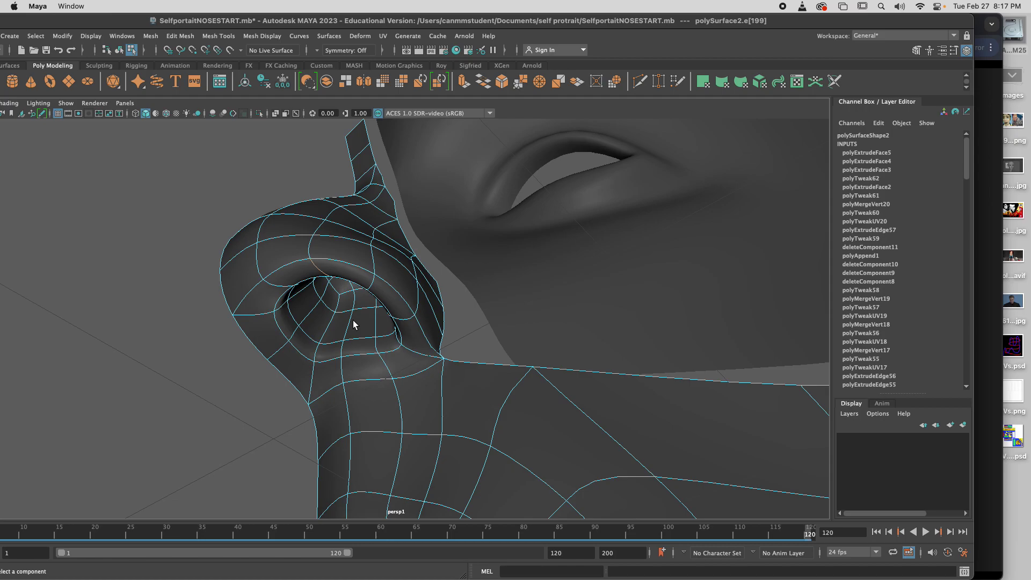
- Undo the nostril cavity extrusions back to the flat inset faces
key(super+z)
key(super+z)
key(super+z)
key(super+z)
key(super+z)
key(super+z)
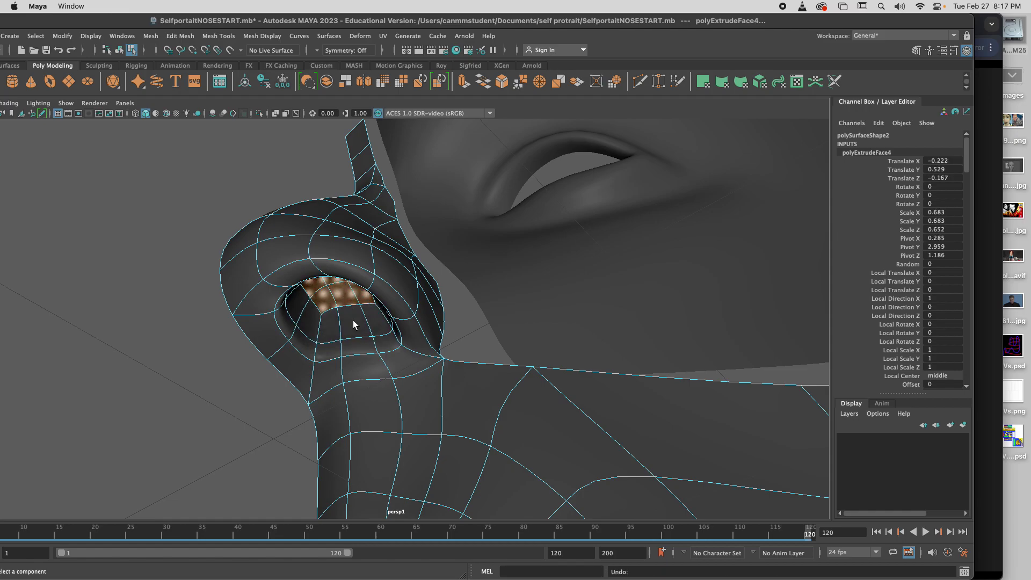
key(z)
key(z)
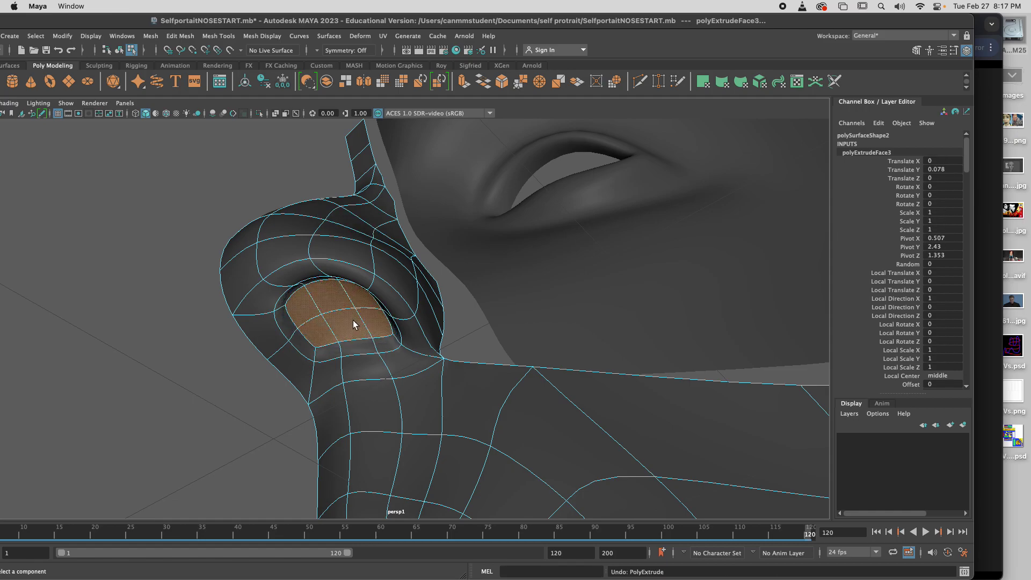
key(z)
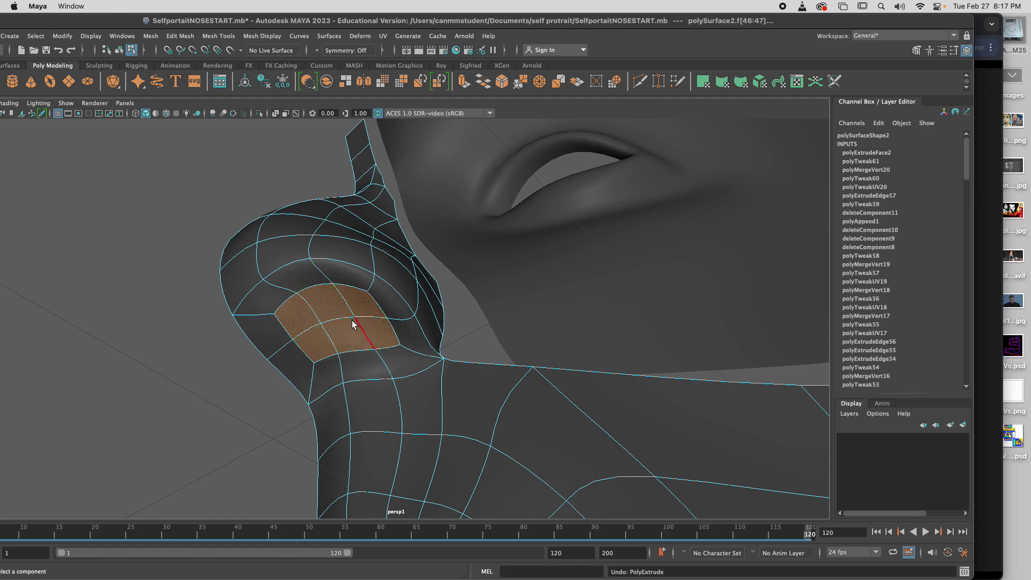
- Examine the nostril's edge flow up close in smoothed and unsmoothed display, checking its edges and vertices
scroll(334, 340, up, 2)
right_click(323, 346)
right_drag(323, 346, 311, 229)
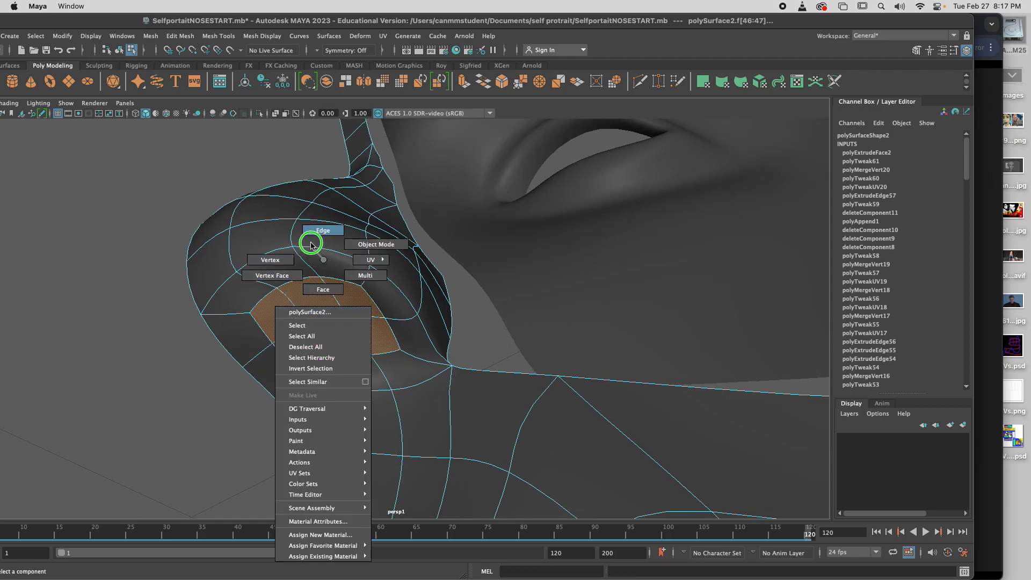
click(263, 323)
scroll(288, 330, up, 2)
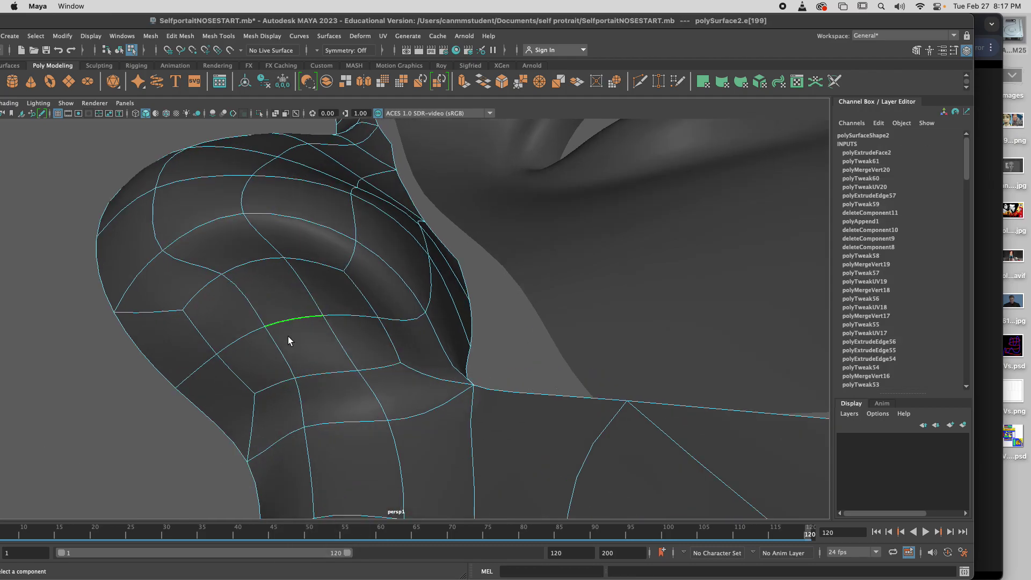
key(3)
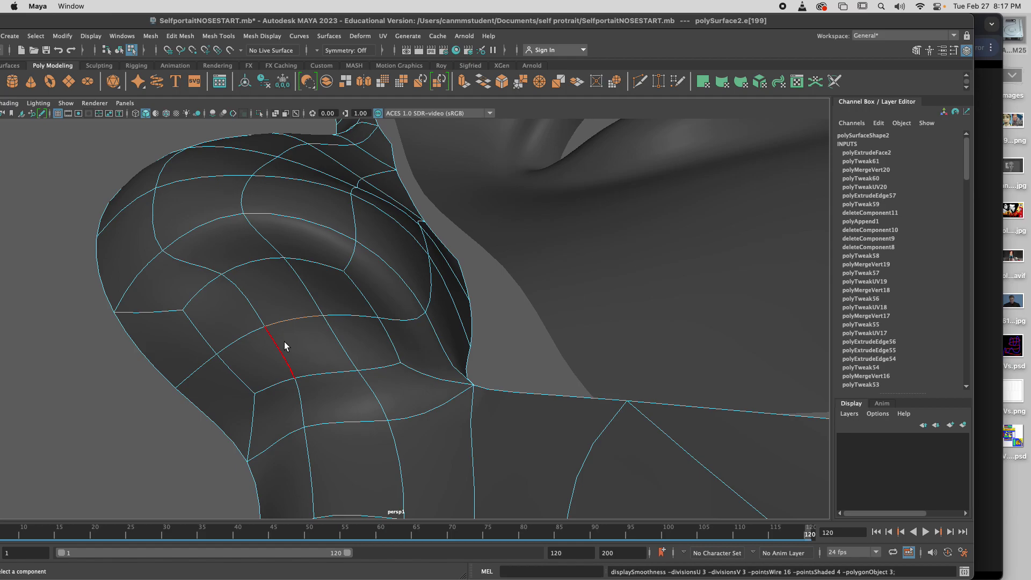
key(1)
right_drag(304, 259, 262, 259)
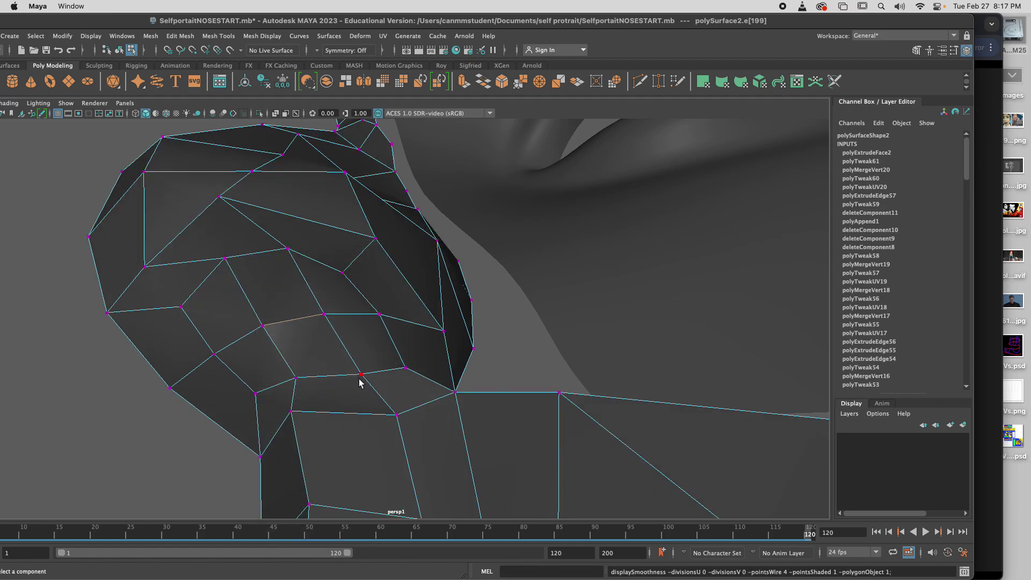
- Extrude the inset nostril faces slightly upward to Translate Y 0.034 and display the mesh smoothed
key(space)
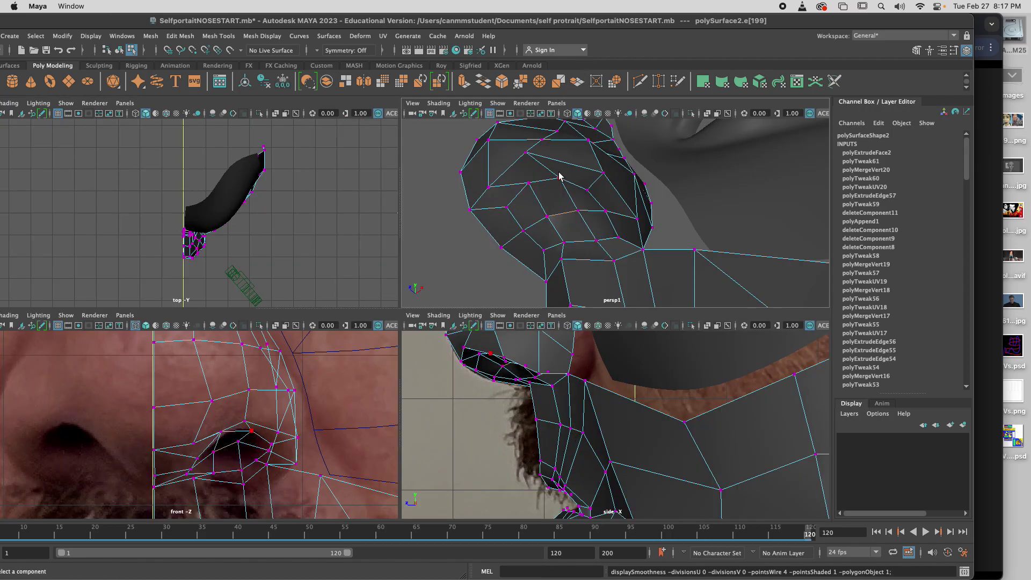
right_drag(557, 214, 543, 234)
mouse_move(528, 211)
mouse_down()
mouse_move(567, 233)
mouse_move(587, 199)
mouse_move(590, 225)
mouse_up()
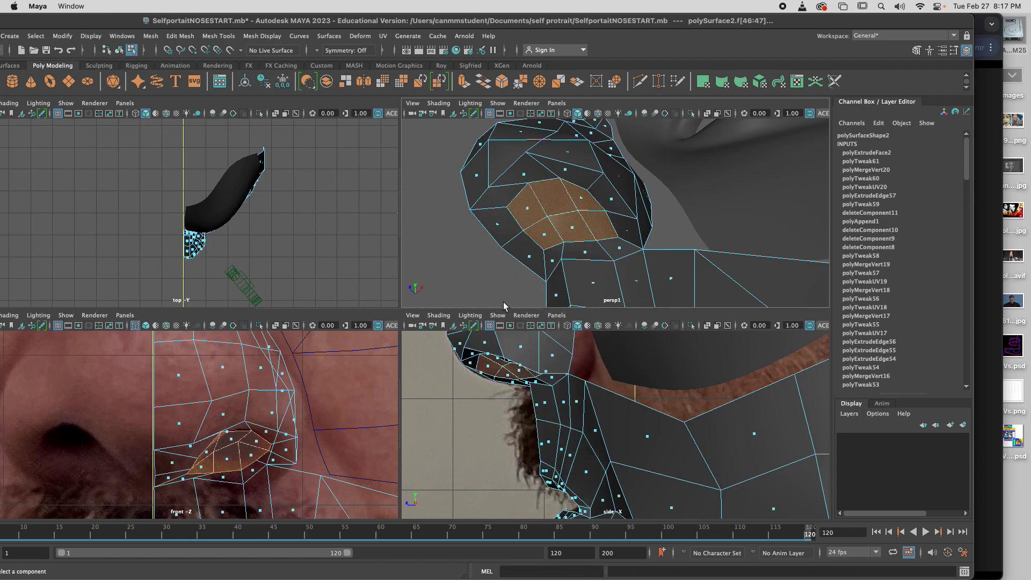
key(ctrl+e)
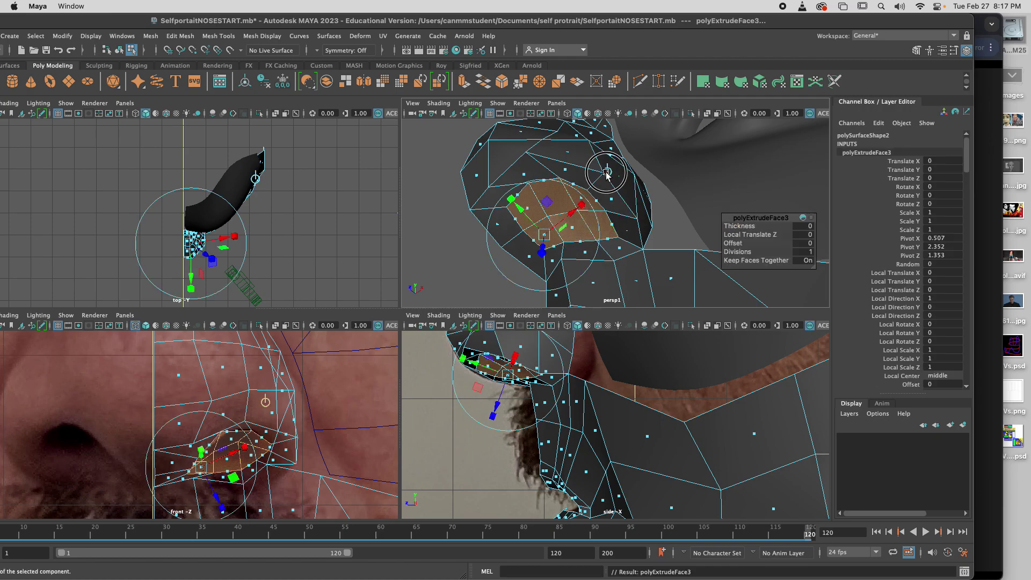
drag(229, 415, 228, 411)
alt+drag(536, 258, 548, 279)
drag(574, 218, 575, 218)
click(576, 224)
key(3)
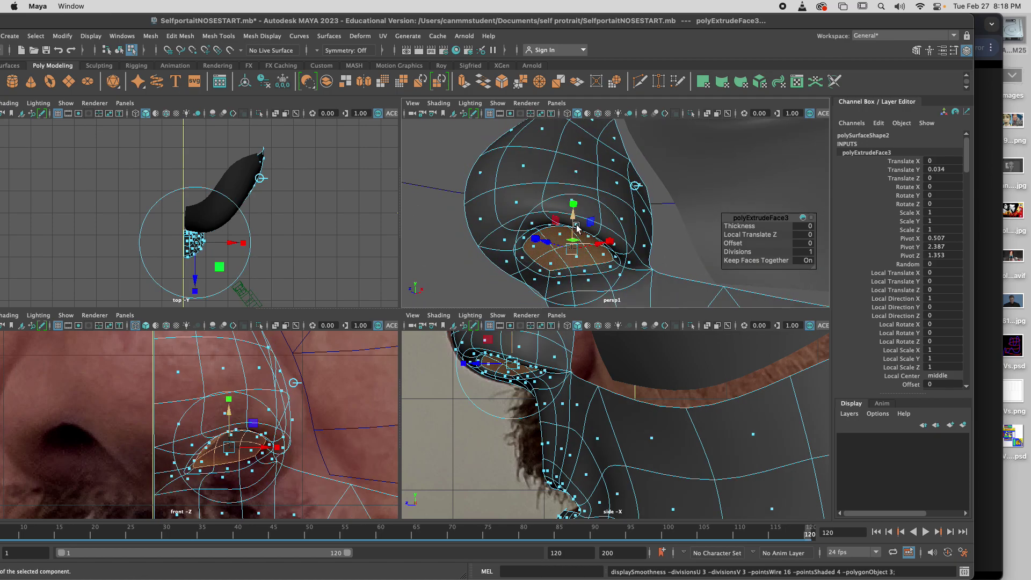
- Extrude the nostril faces again, raising them into the nose to Translate Y 0.447
key(ctrl+e)
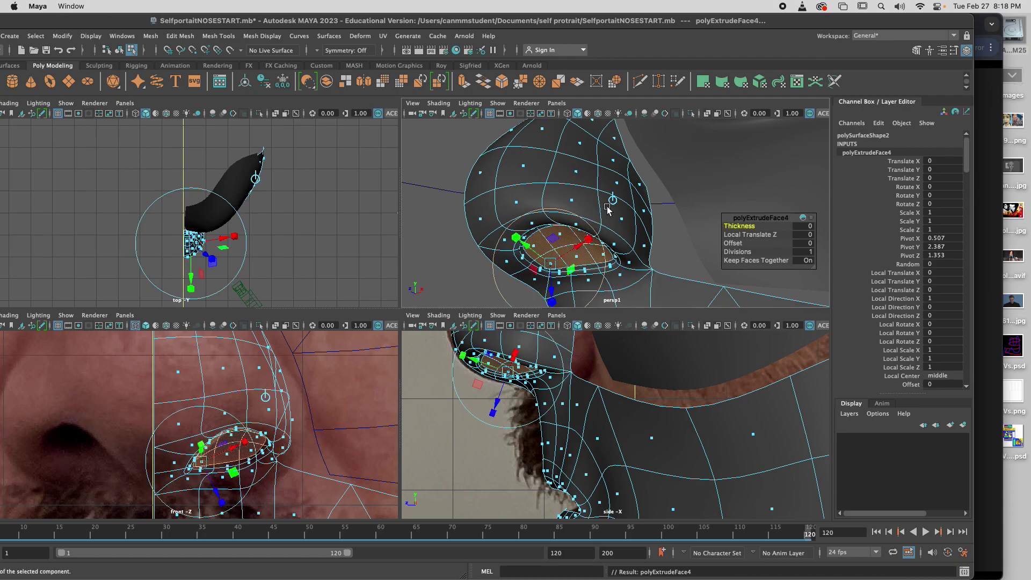
mouse_move(574, 222)
mouse_down()
mouse_move(575, 168)
mouse_move(597, 200)
mouse_move(635, 219)
mouse_move(583, 228)
mouse_up()
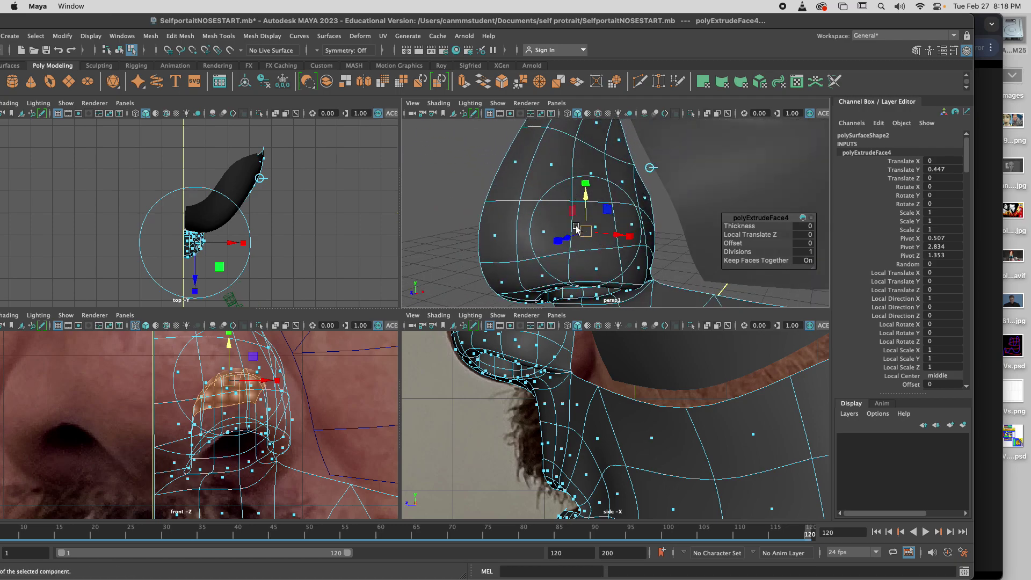
right_click(576, 227)
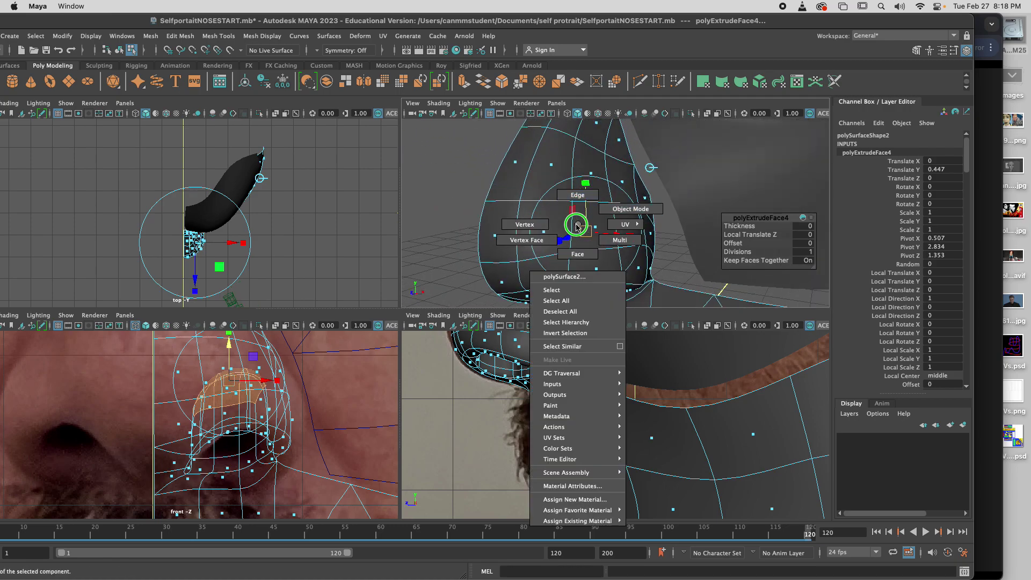
- Extrude the inner nostril faces once more and move them slightly higher to finish the cavity
key(ctrl+e)
click(627, 179)
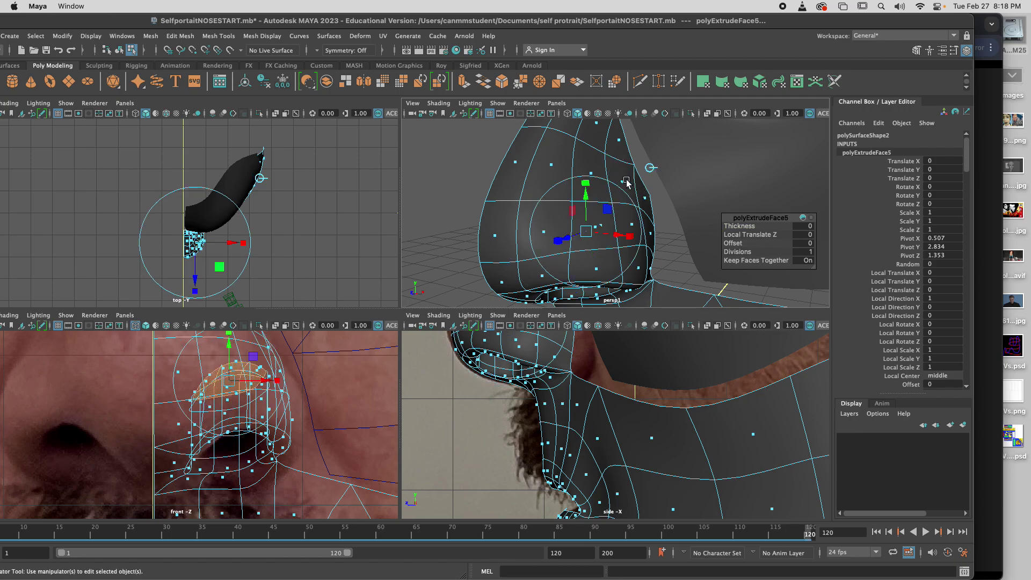
drag(585, 197, 586, 181)
alt+drag(608, 228, 609, 188)
mouse_move(611, 189)
right_down()
mouse_move(610, 175)
mouse_move(612, 189)
right_up()
- Shift an edge inside the nostril cavity, checking it from below, and return to object mode
click(608, 192)
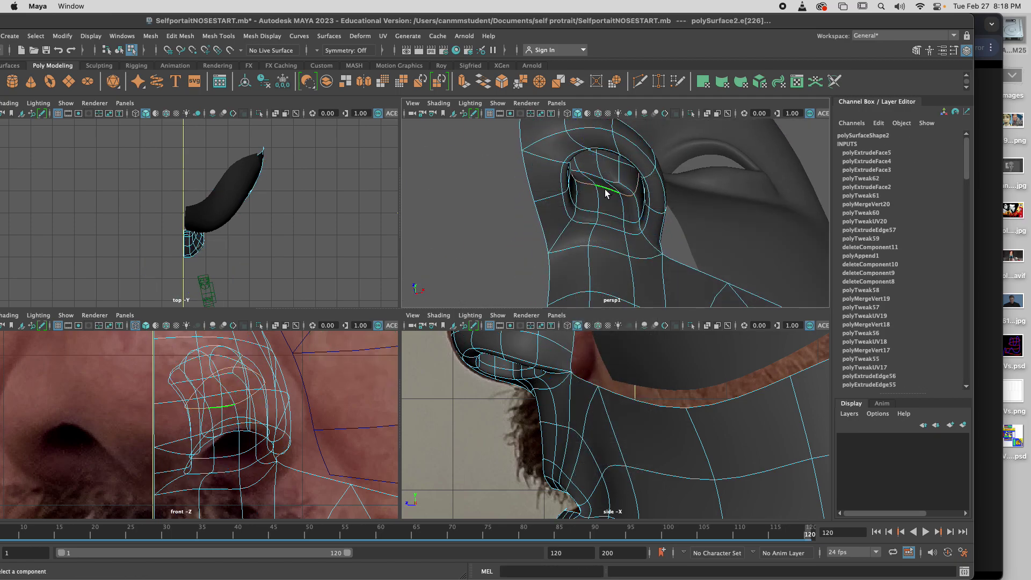
key(w)
drag(651, 158, 637, 161)
alt+drag(626, 213, 589, 266)
key(q)
right_drag(585, 224, 623, 208)
alt+drag(621, 230, 634, 252)
alt+drag(519, 354, 523, 361)
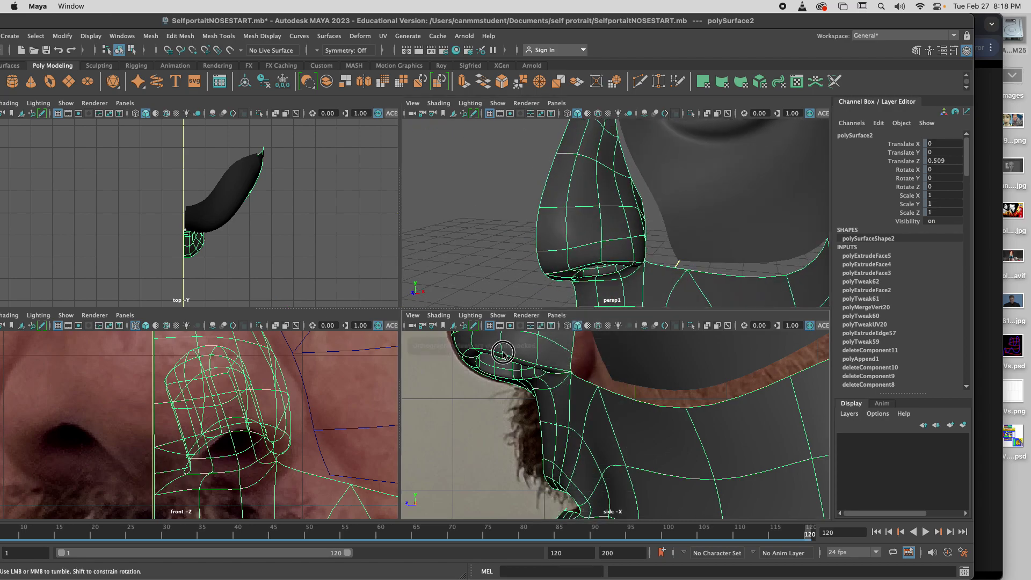
- Reposition vertices around the outside of the nostril to shape the nose wing
alt+drag(580, 279, 592, 207)
right_drag(591, 204, 588, 222)
click(588, 221)
key(w)
drag(589, 192, 561, 189)
click(562, 191)
click(619, 222)
drag(620, 222, 621, 198)
right_drag(587, 199, 584, 198)
- Raise the vertex above the nostril slightly and move the outer nose wing vertex sideways along X
click(586, 195)
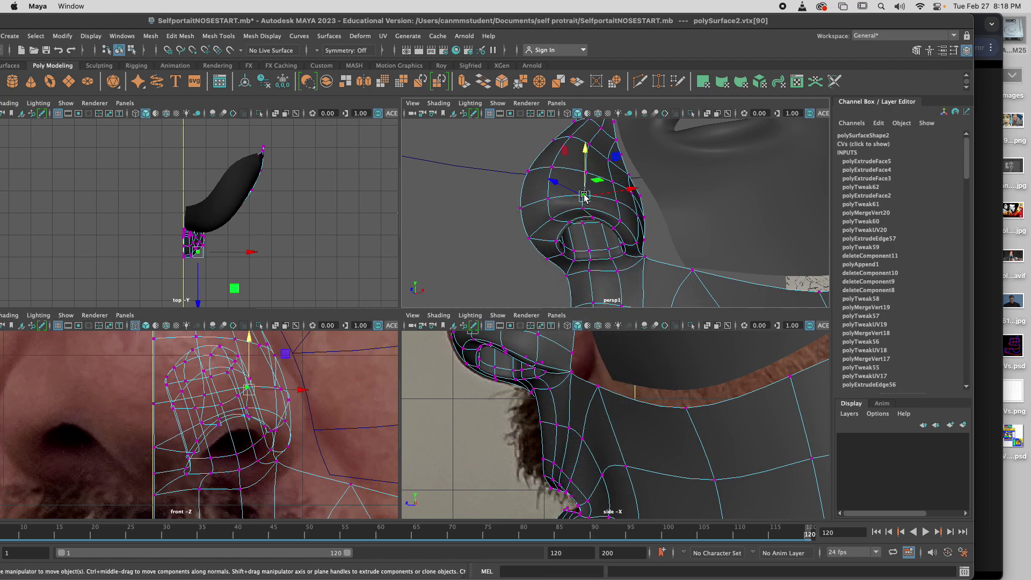
drag(586, 173, 587, 167)
click(619, 193)
mouse_move(623, 236)
alt+mouse_down()
mouse_move(648, 231)
mouse_move(621, 238)
mouse_move(631, 254)
alt+mouse_up()
drag(674, 217, 650, 234)
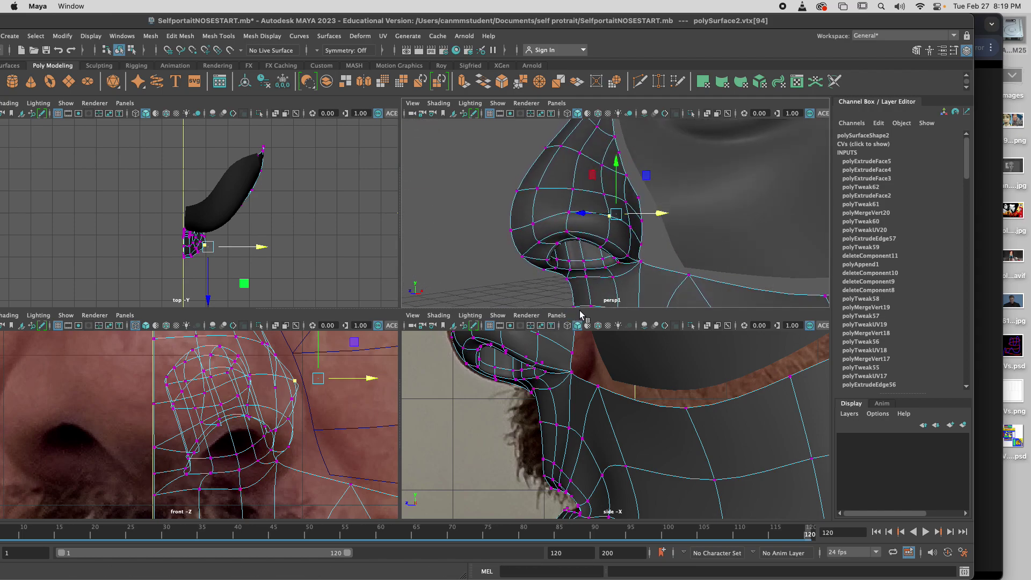
- Adjust the height of the lower nostril rim vertex and return to object mode
click(609, 270)
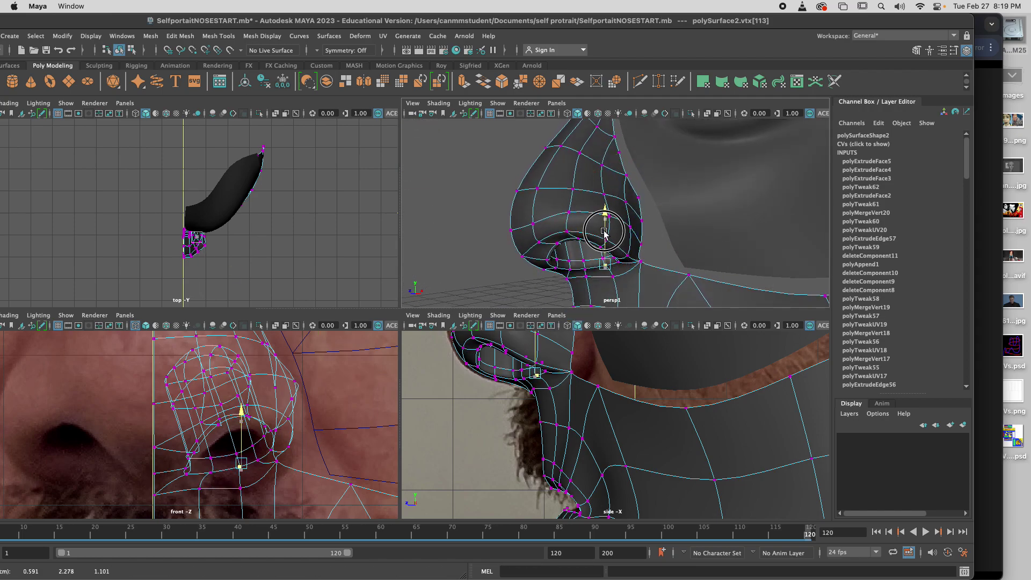
alt+drag(584, 267, 615, 258)
right_drag(592, 186, 622, 172)
scroll(656, 227, down, 8)
alt+drag(655, 227, 577, 191)
scroll(608, 235, up, 10)
- Adjust the upper nostril rim vertices along Z and Y to refine the opening
right_click(576, 187)
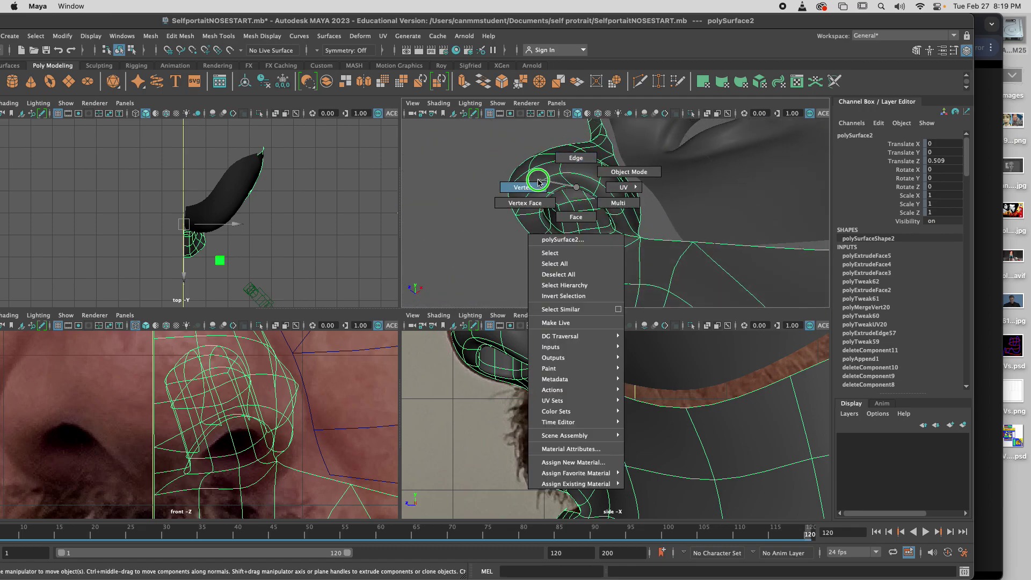
click(539, 182)
key(q)
shift+click(572, 185)
key(w)
drag(528, 160, 546, 180)
alt+drag(595, 209, 568, 246)
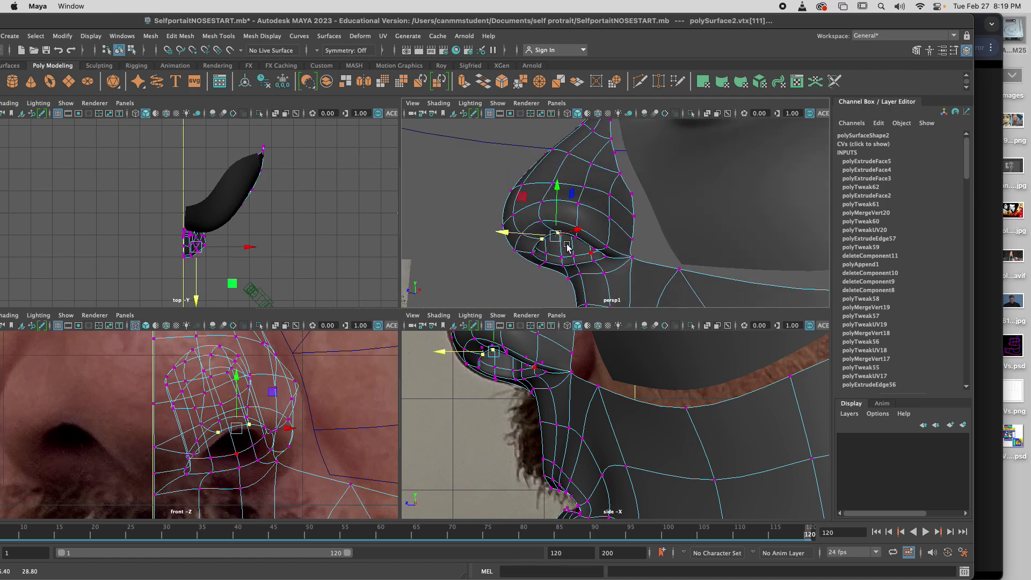
drag(555, 189, 556, 195)
key(r)
alt+drag(574, 246, 618, 220)
right_drag(621, 220, 635, 221)
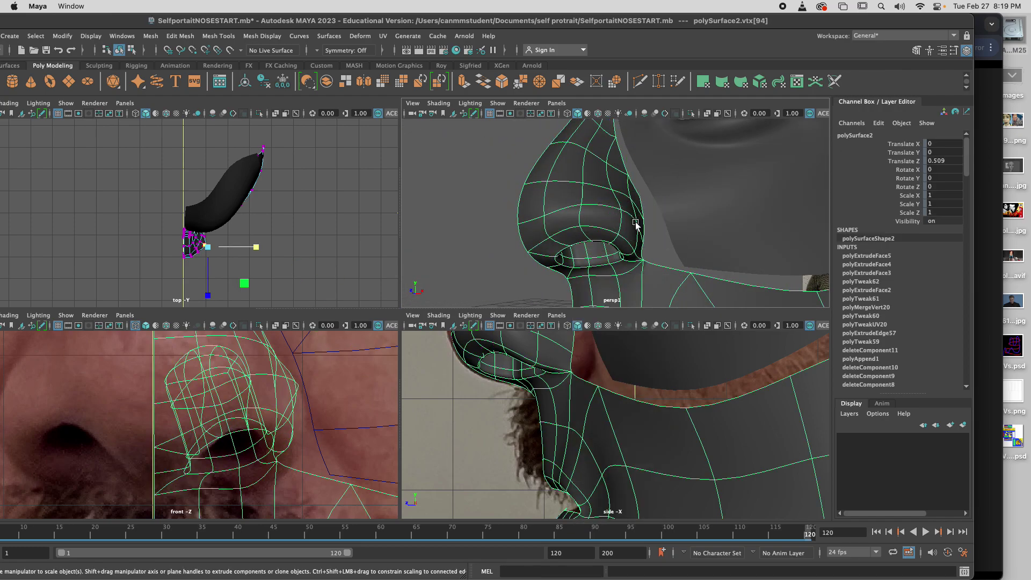
- Inspect the smoothed nose and nostril on the whole face from several angles in an enlarged perspective view
scroll(634, 260, down, 15)
click(630, 198)
scroll(636, 249, up, 12)
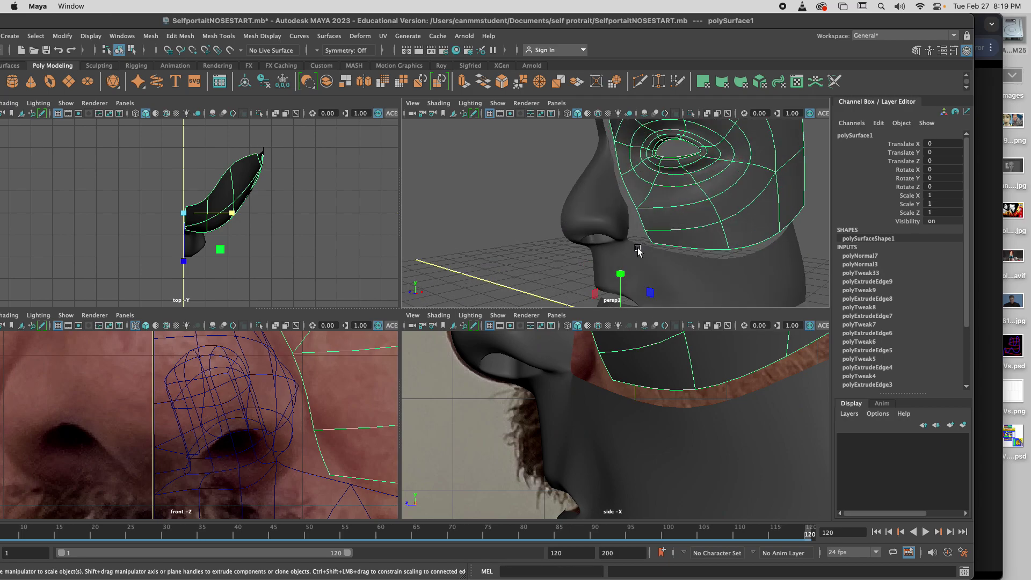
scroll(638, 249, down, 5)
click(677, 249)
key(space)
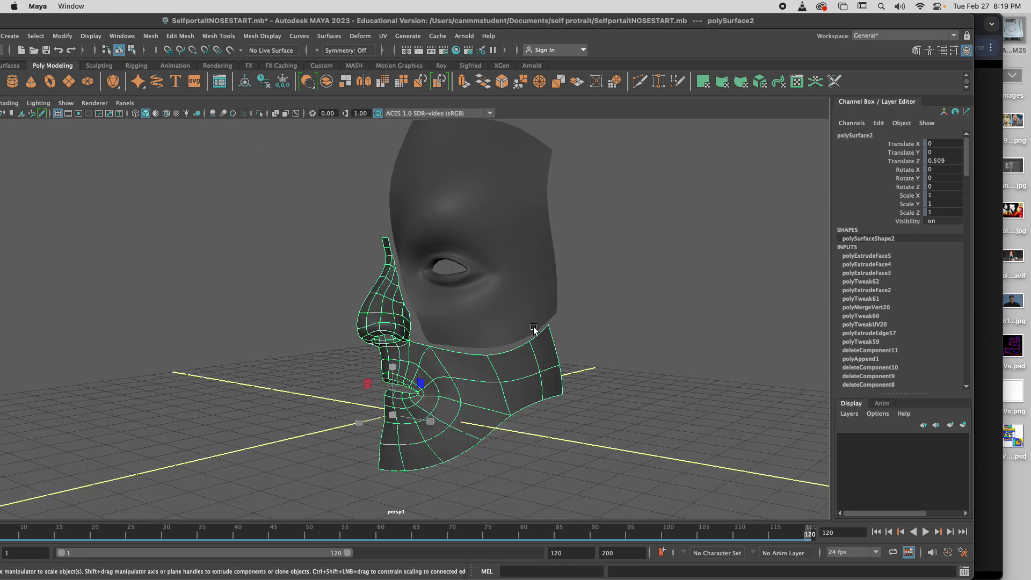
scroll(534, 327, up, 4)
alt+drag(488, 333, 541, 330)
click(587, 346)
alt+drag(629, 368, 532, 357)
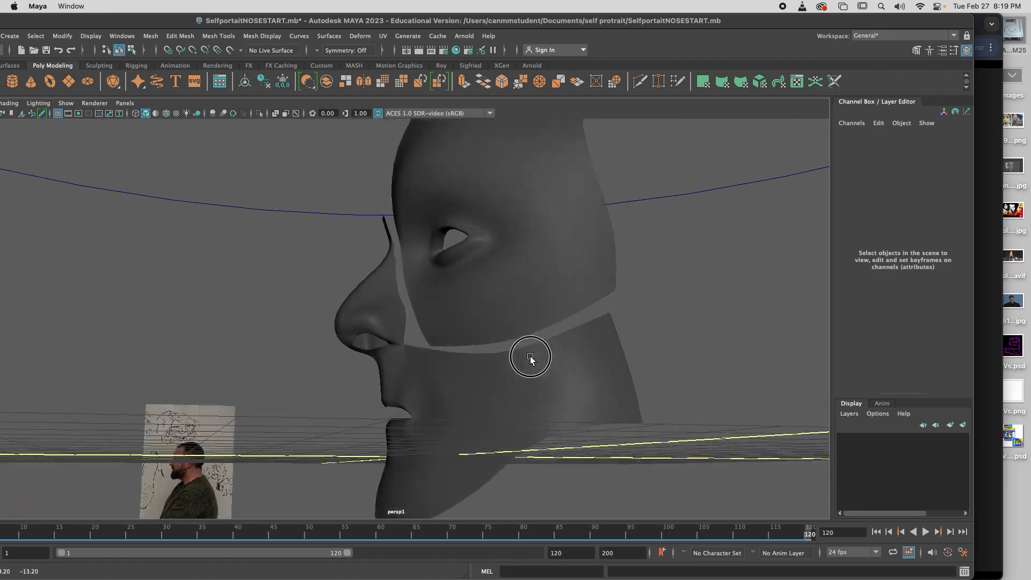
key(ctrl+z)
key(ctrl+z)
key(ctrl+z)
key(ctrl+z)
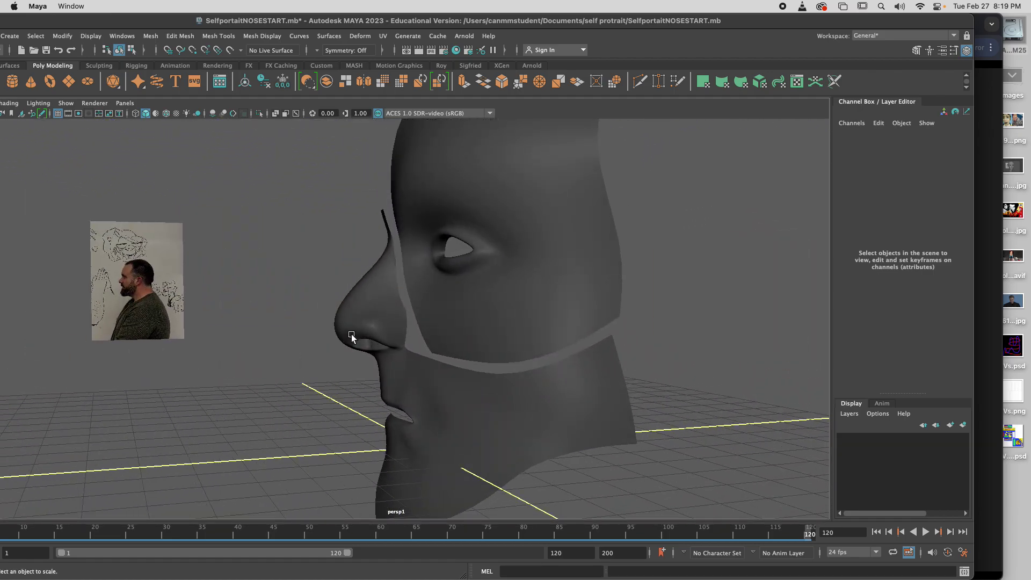
- Select the edges at the back of the nose wing and move them sideways along X
click(407, 351)
scroll(402, 351, up, 5)
alt+drag(401, 352, 406, 356)
right_click(401, 352)
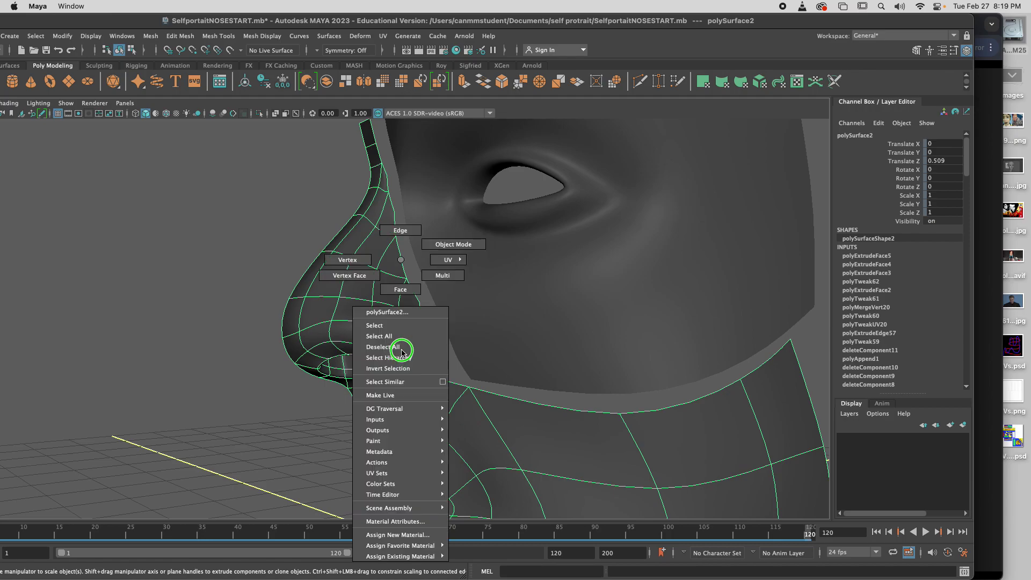
right_drag(401, 238, 401, 238)
click(400, 353)
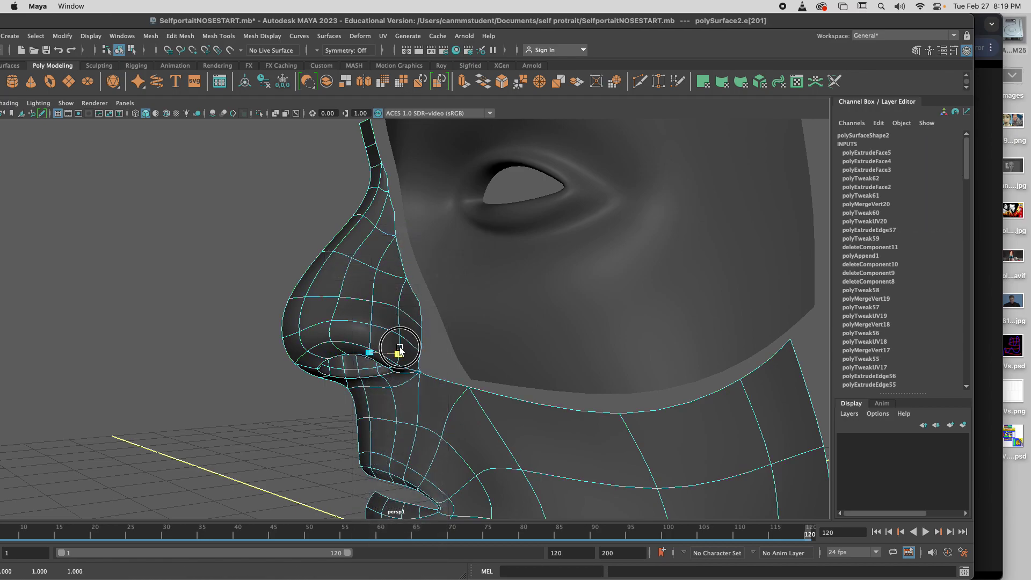
key(w)
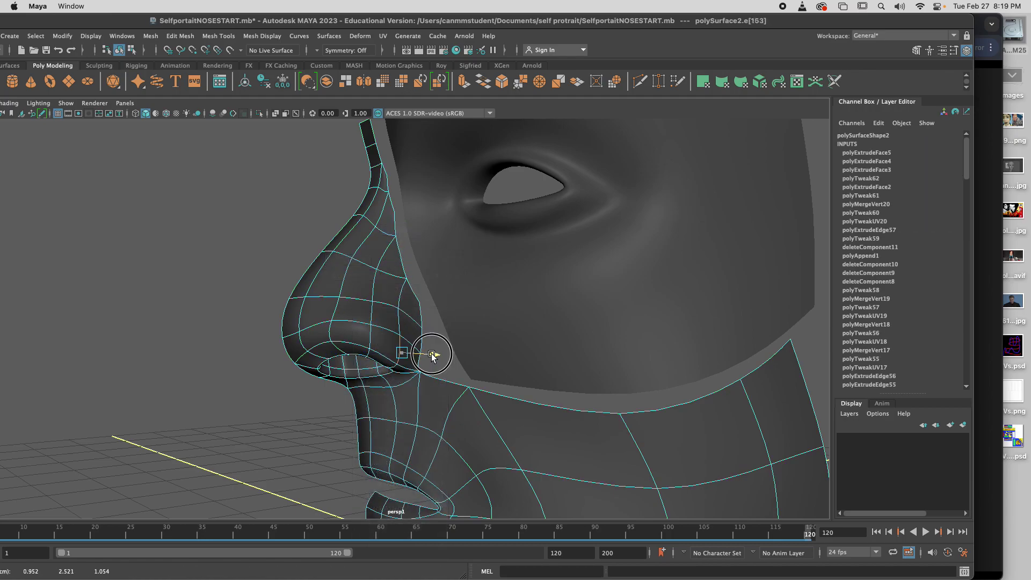
alt+drag(433, 355, 388, 322)
right_drag(385, 260, 425, 251)
click(456, 380)
- Select the vertex at the nostril rim's inner corner and move it along X
scroll(456, 394, down, 5)
alt+drag(456, 395, 387, 344)
click(381, 341)
scroll(381, 340, up, 5)
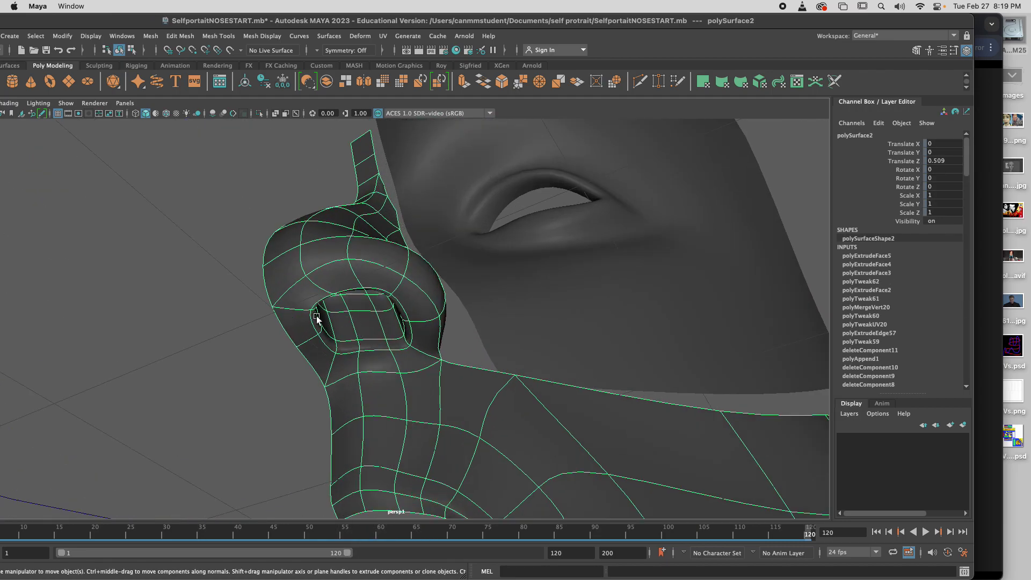
right_drag(317, 316, 276, 262)
click(314, 312)
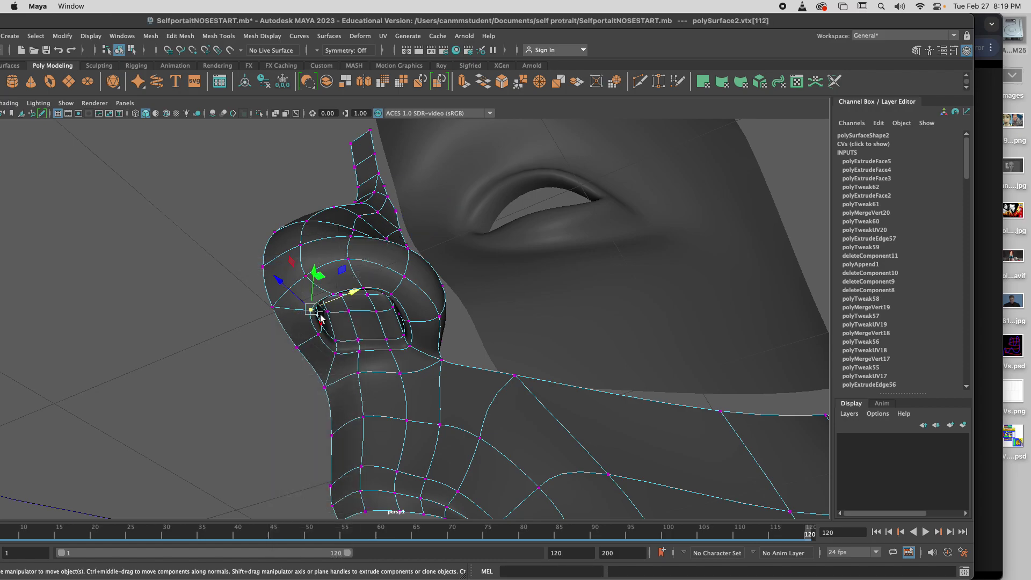
drag(346, 299, 327, 287)
- Pick the upper nostril rim vertices in unsmoothed display and adjust their height in smoothed display
key(1)
click(296, 330)
click(295, 332)
click(309, 274)
key(3)
click(337, 280)
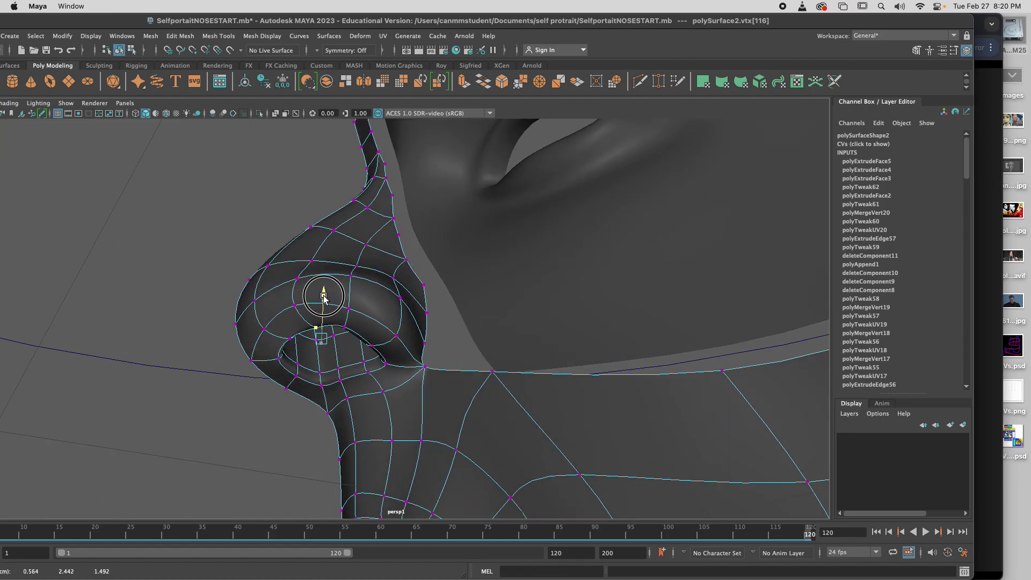
- Reposition the front and lower nostril rim vertices to refine the shape of the opening
click(279, 358)
alt+drag(285, 376, 318, 378)
drag(342, 326, 344, 324)
click(331, 370)
alt+drag(331, 370, 379, 263)
right_drag(381, 260, 412, 242)
- Display the front view shaded with X-ray to compare the nose with the reference photo
scroll(418, 370, down, 10)
alt+drag(446, 398, 550, 409)
click(524, 404)
key(space)
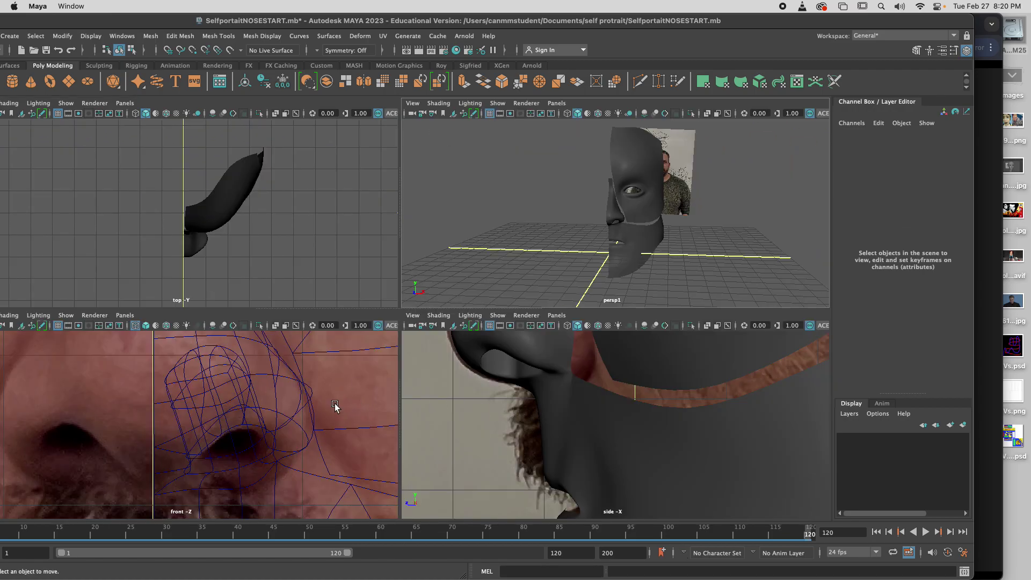
scroll(344, 407, down, 5)
key(5)
scroll(232, 440, up, 5)
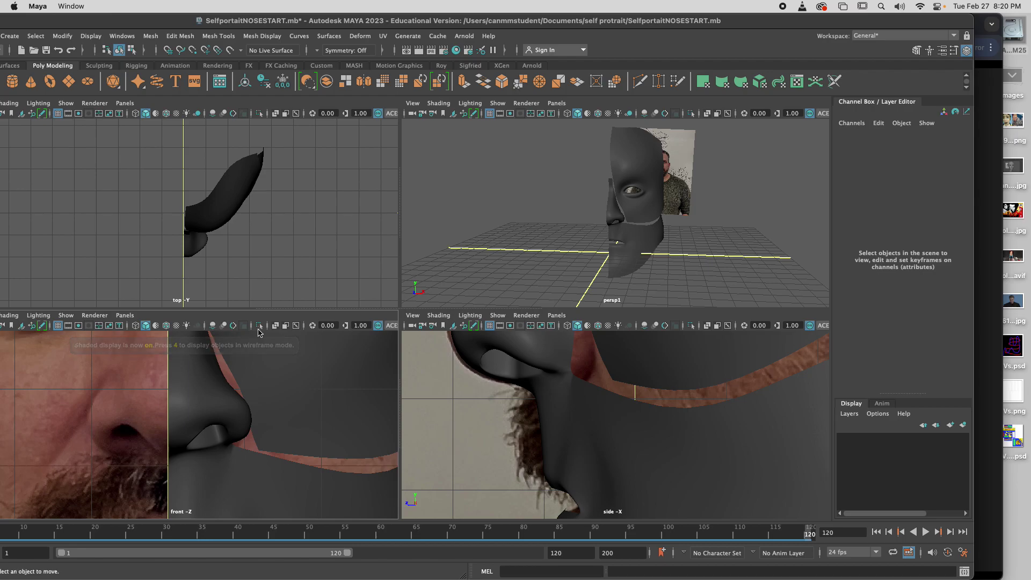
click(275, 325)
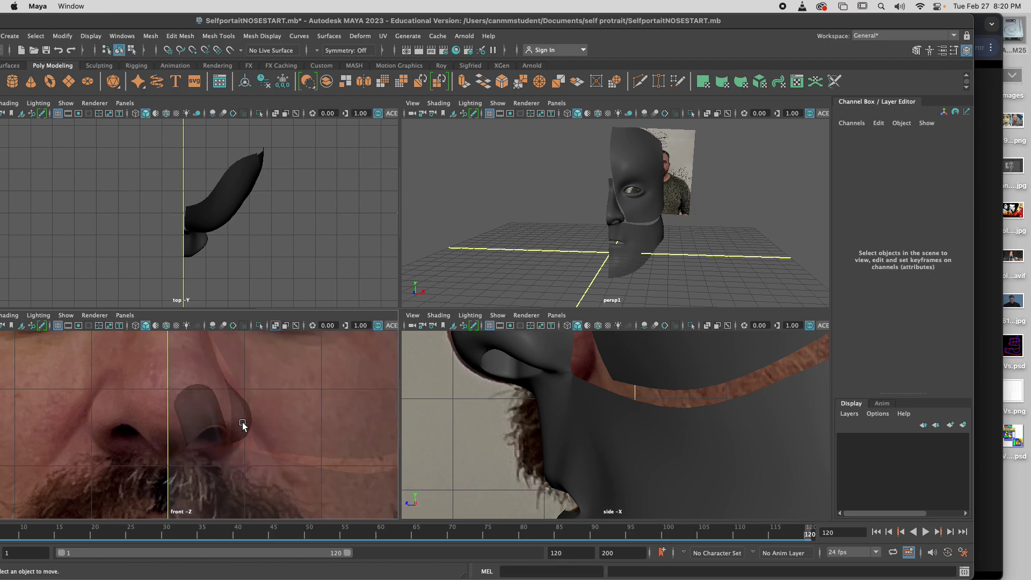
scroll(652, 244, up, 5)
scroll(651, 244, up, 1)
scroll(651, 245, down, 1)
- Examine the selected nose mesh from several angles and compare it with the front and side reference photos
alt+drag(650, 248, 591, 266)
click(614, 219)
scroll(614, 219, up, 7)
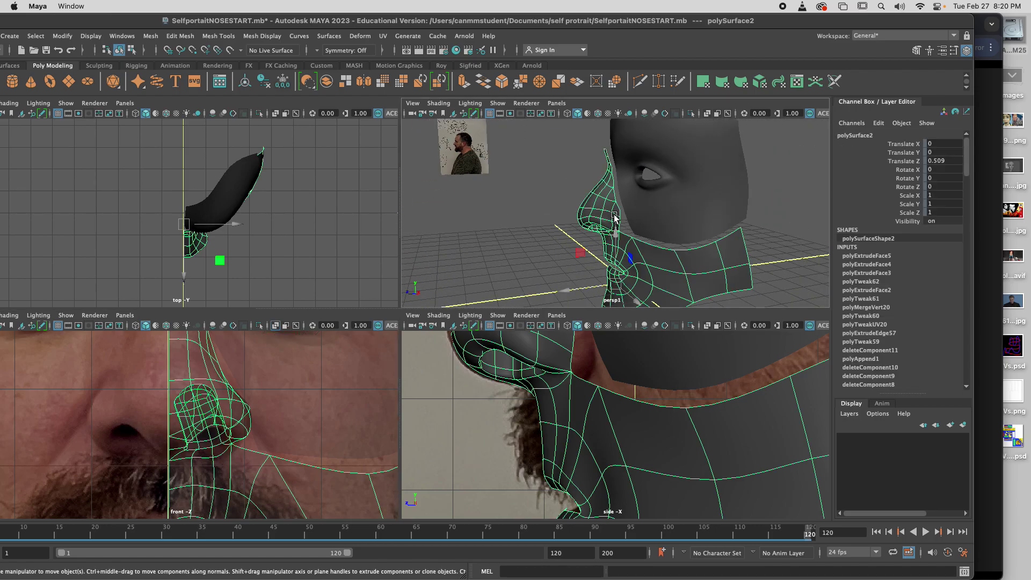
right_drag(624, 208, 569, 219)
click(635, 196)
drag(617, 199, 637, 229)
scroll(612, 216, down, 5)
alt+drag(617, 169, 624, 219)
key(z)
right_click(601, 219)
click(671, 204)
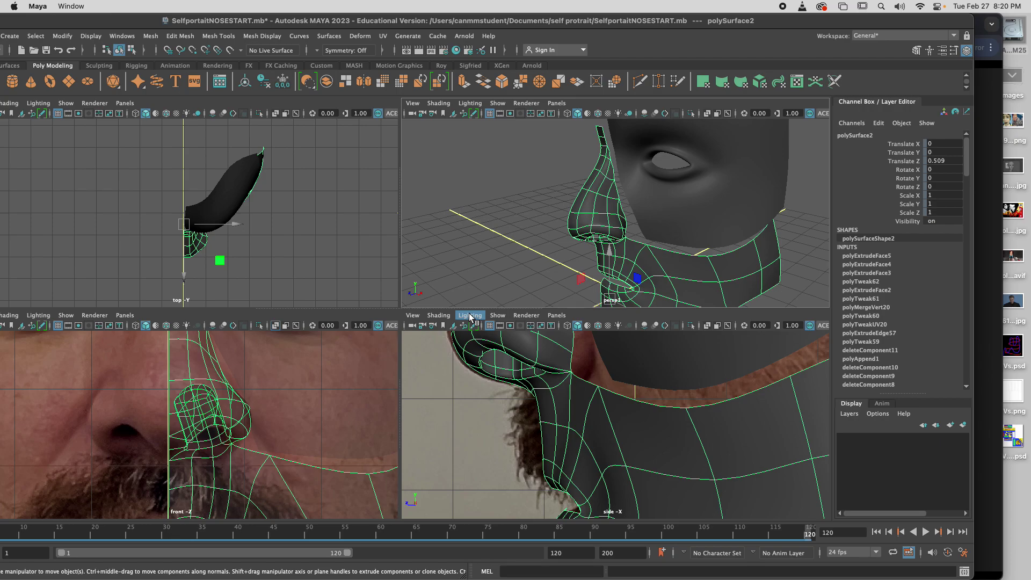
alt+drag(554, 364, 607, 367)
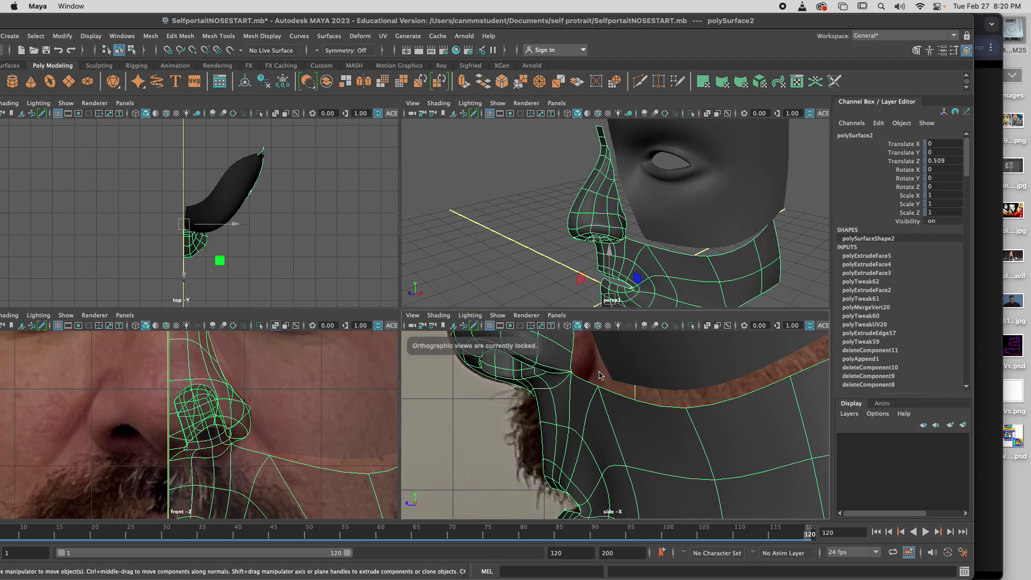
- Inspect the nose and lower face from several angles in the perspective view, then clear the selection
alt+drag(586, 235, 638, 242)
scroll(649, 257, up, 5)
mouse_move(639, 244)
alt+right_down()
mouse_move(647, 223)
mouse_move(652, 236)
alt+right_up()
alt+drag(652, 236, 625, 269)
scroll(629, 253, down, 5)
right_drag(608, 221, 651, 210)
click(681, 213)
click(730, 264)
alt+drag(731, 263, 752, 244)
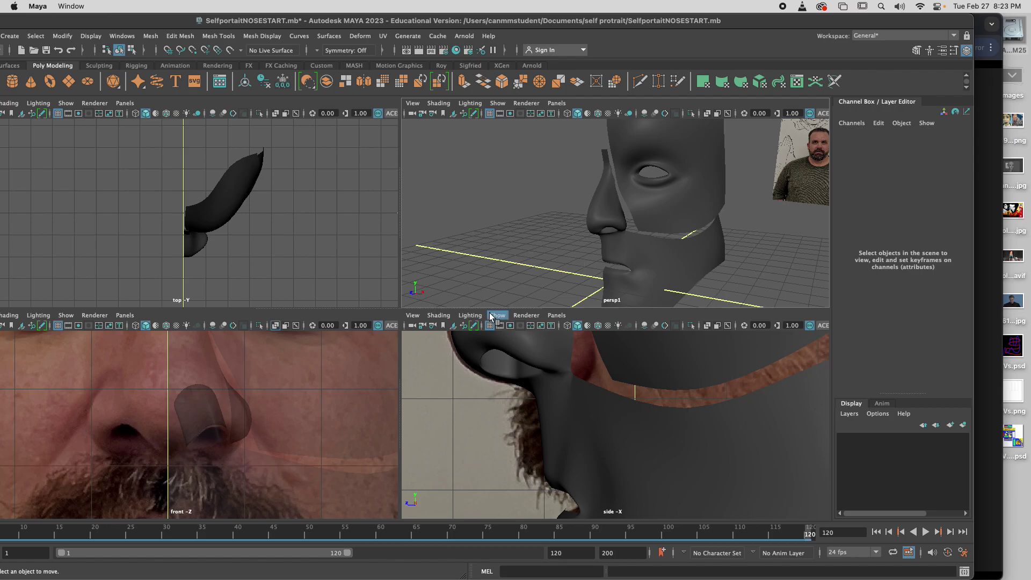
- Turn off X-ray shading in the front view and select the nose-and-mouth mesh after checking the eye mesh's components
click(274, 325)
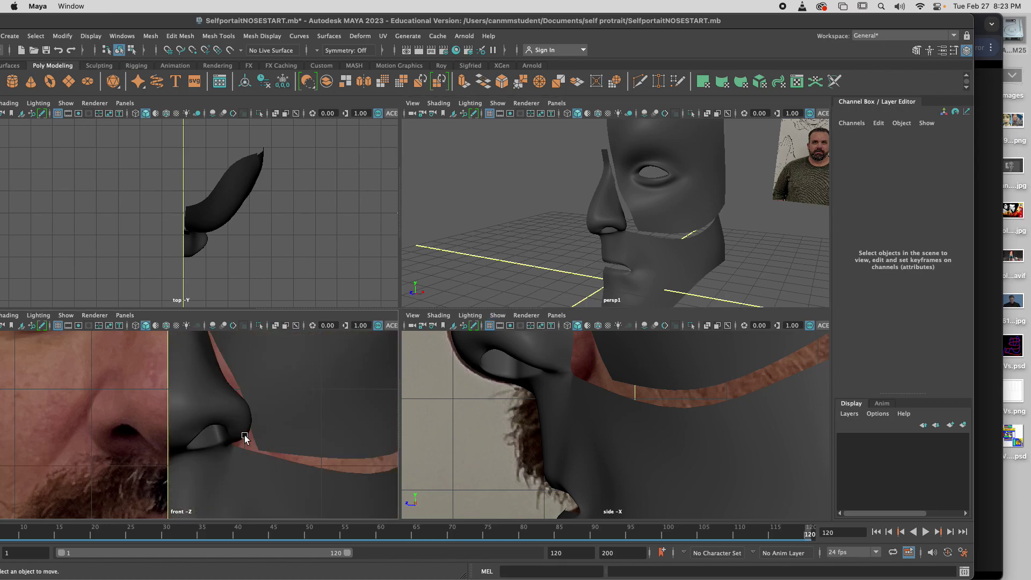
click(232, 409)
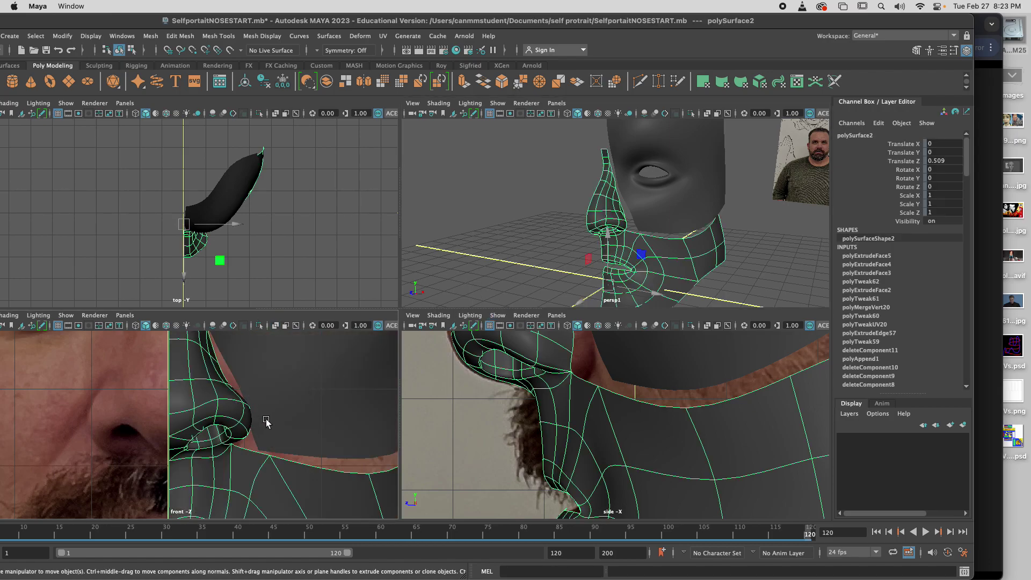
click(296, 415)
right_drag(276, 438, 223, 272)
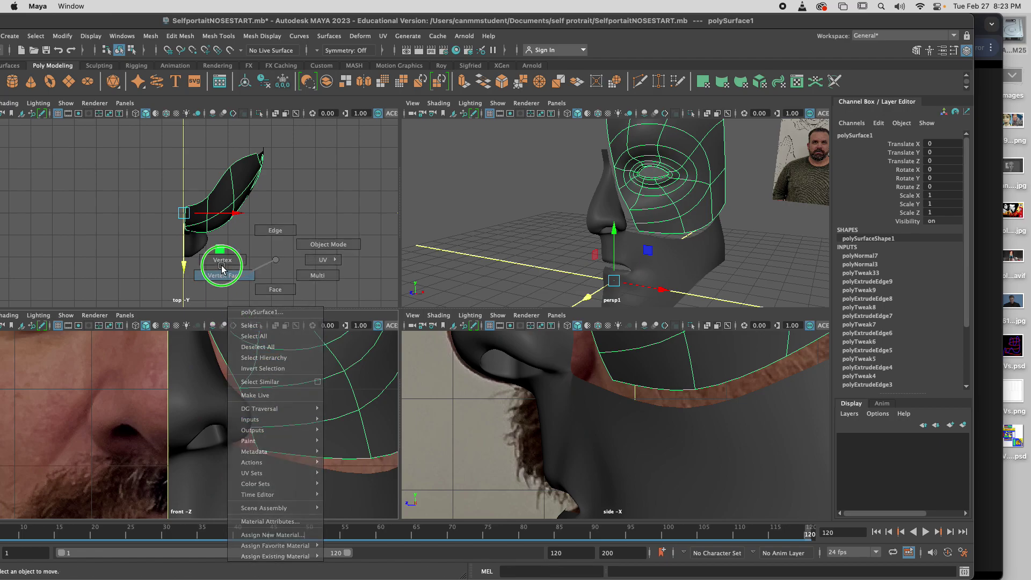
right_drag(288, 416, 207, 403)
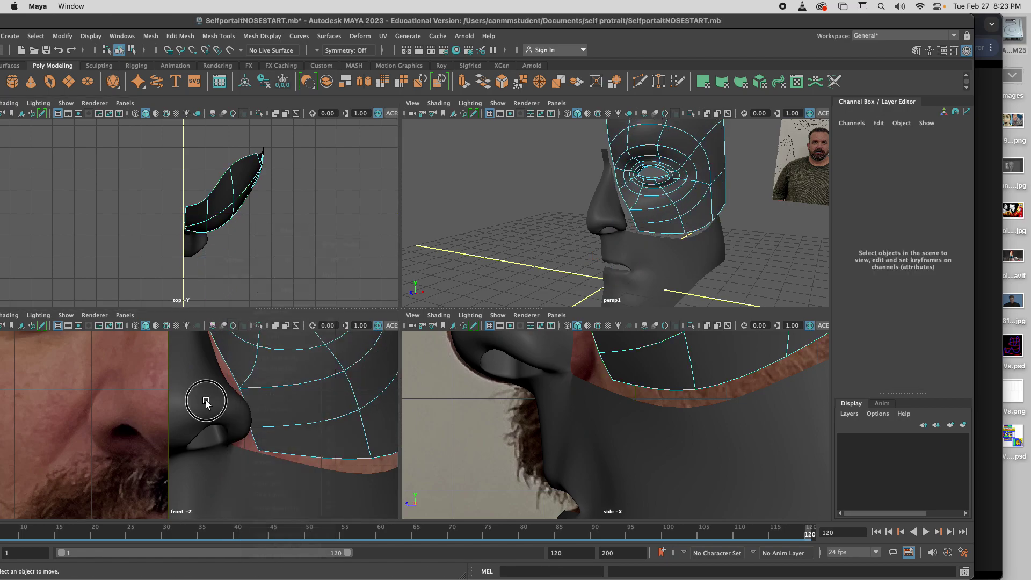
click(207, 403)
- Maximize the perspective view on the whole scene with nothing selected and set the timeline to frame 1
key(space)
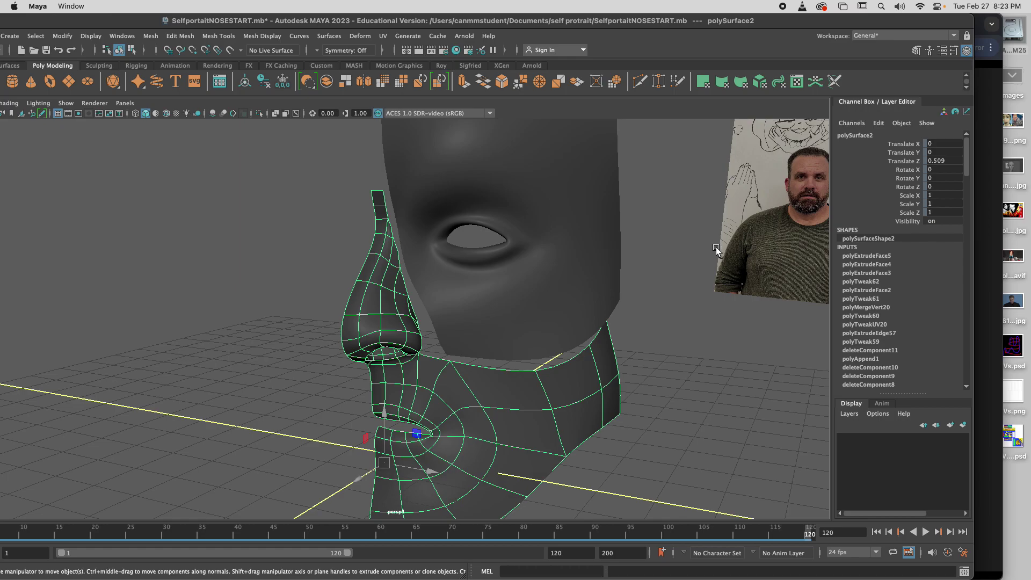
scroll(790, 276, down, 10)
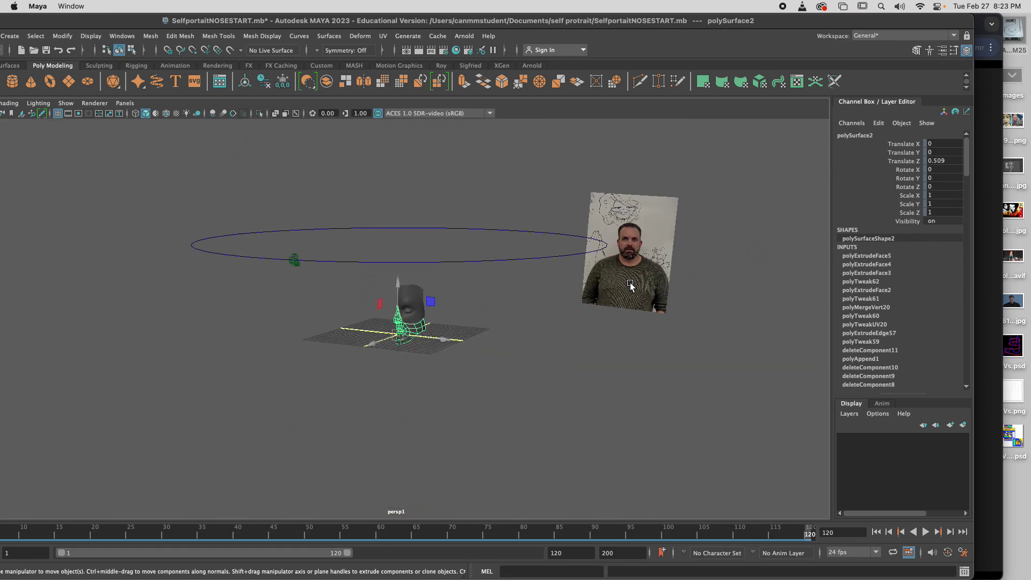
drag(458, 21, 546, 10)
click(323, 378)
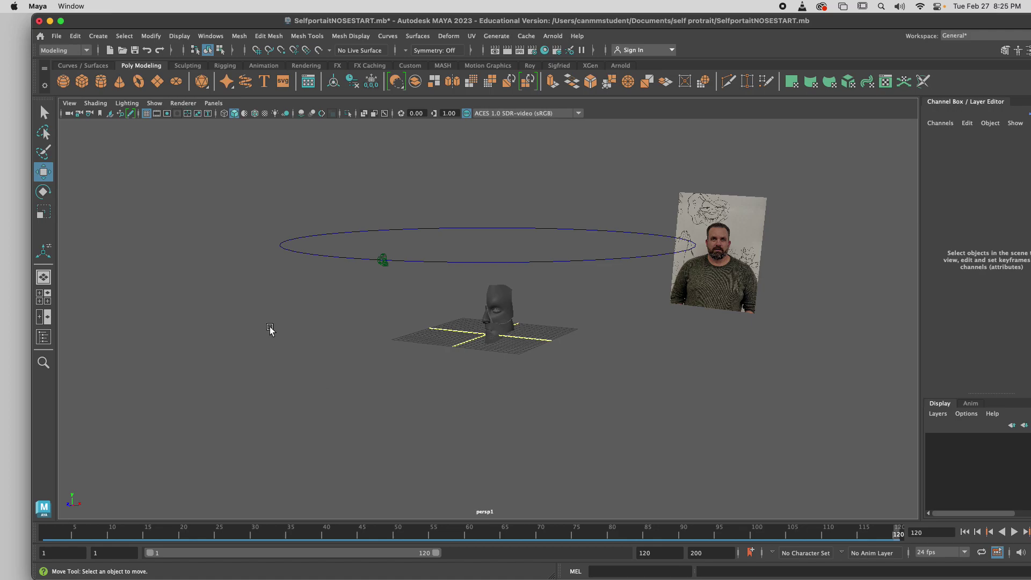
drag(43, 532, 6, 532)
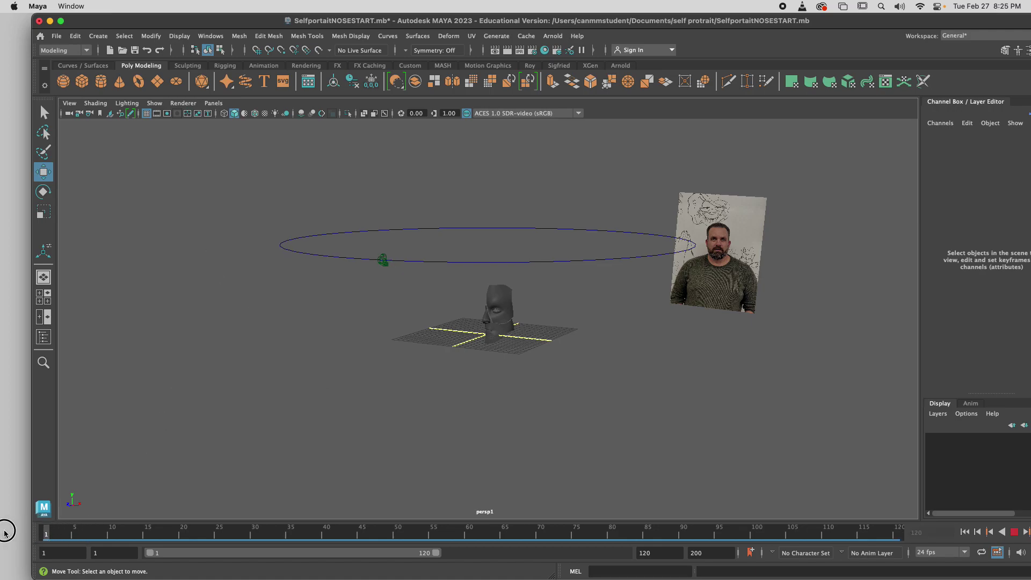
mouse_move(3, 470)
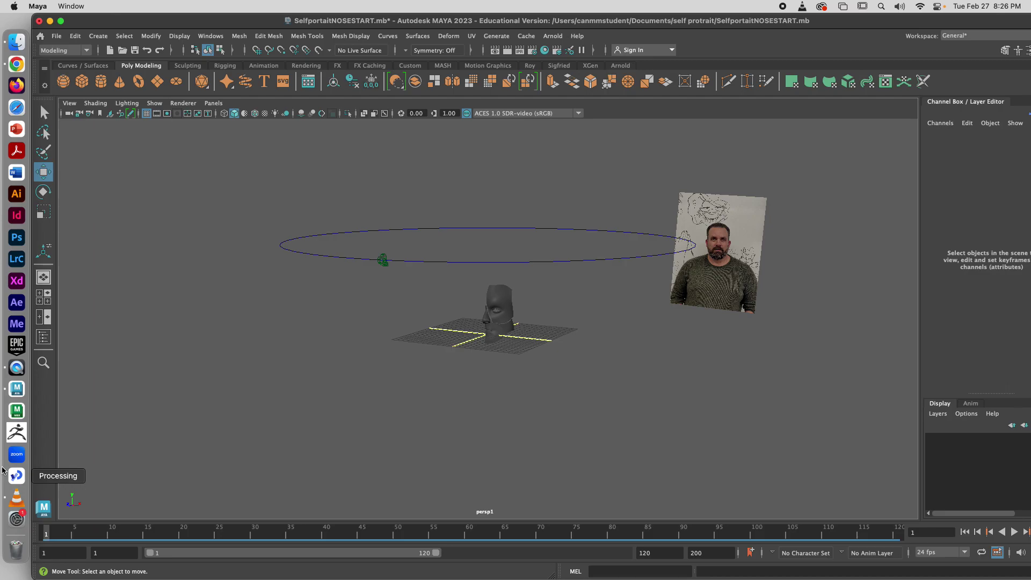
- Examine the half face and its eye mesh up close, then frame the whole scene with the camera path
scroll(605, 247, up, 15)
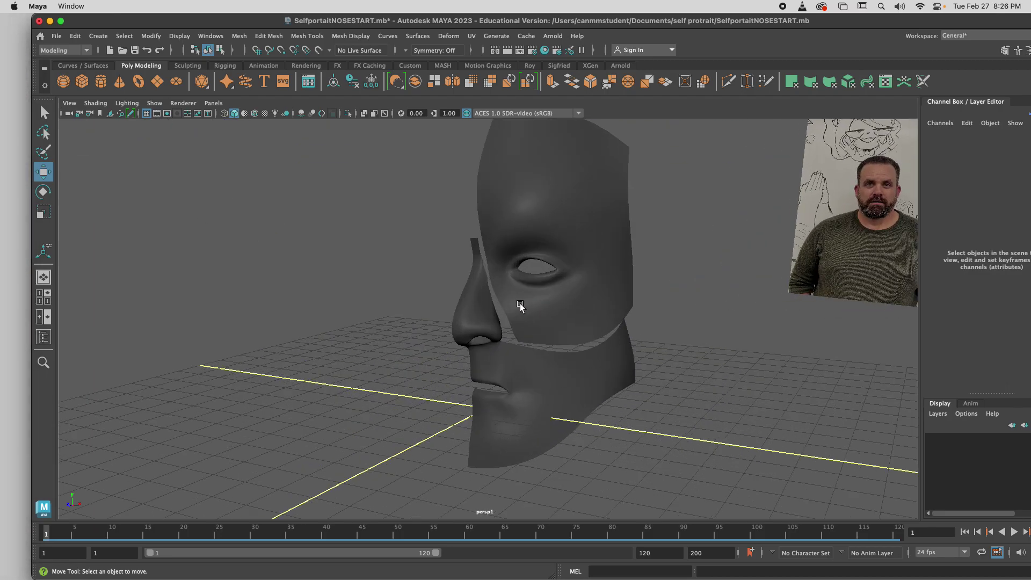
click(579, 243)
scroll(588, 239, up, 3)
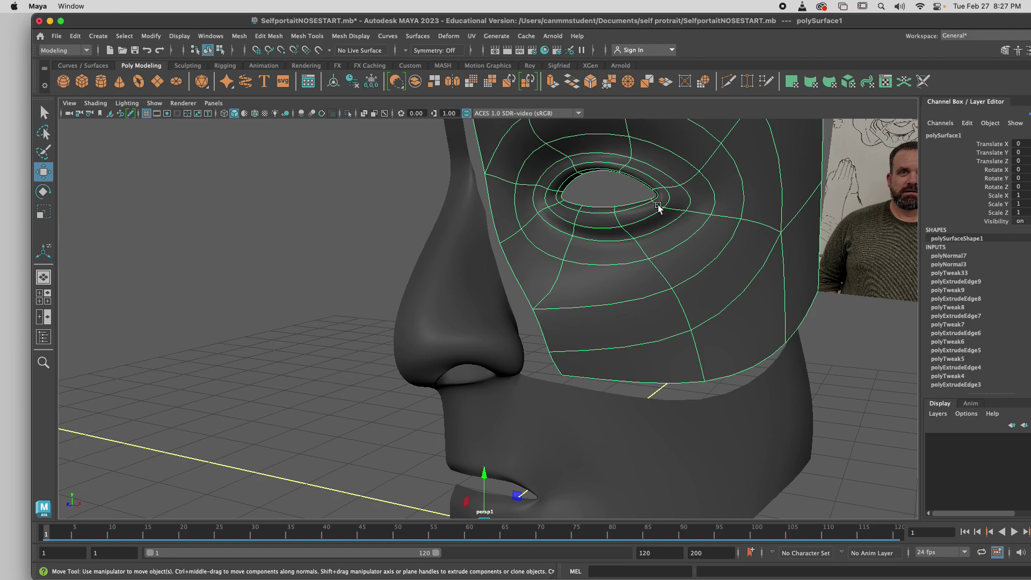
key(f)
click(660, 323)
key(a)
click(204, 534)
drag(204, 534, 33, 502)
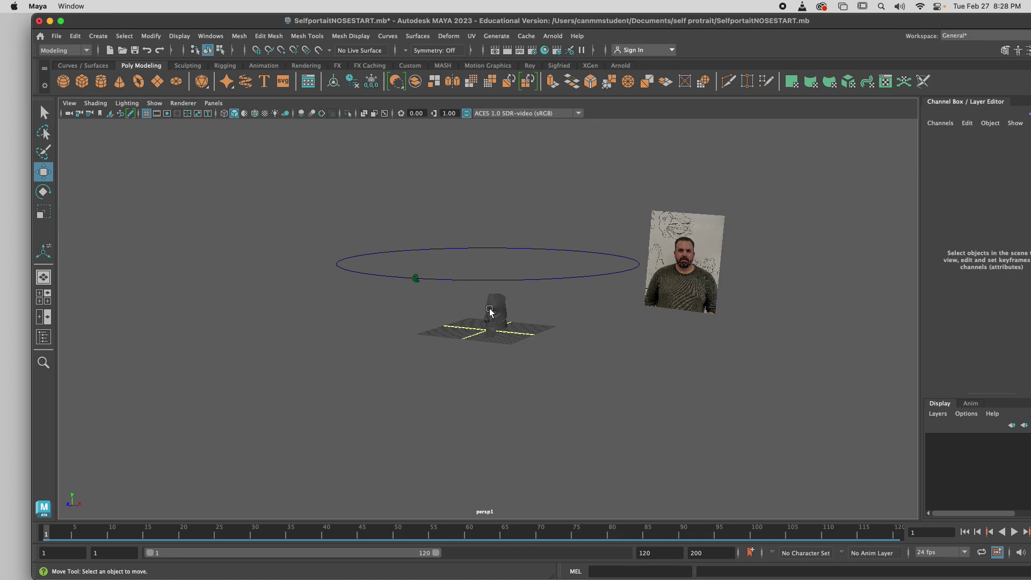
- Look through camera1 and scrub the timeline to preview the camera circling the face, returning to frame 1
click(214, 103)
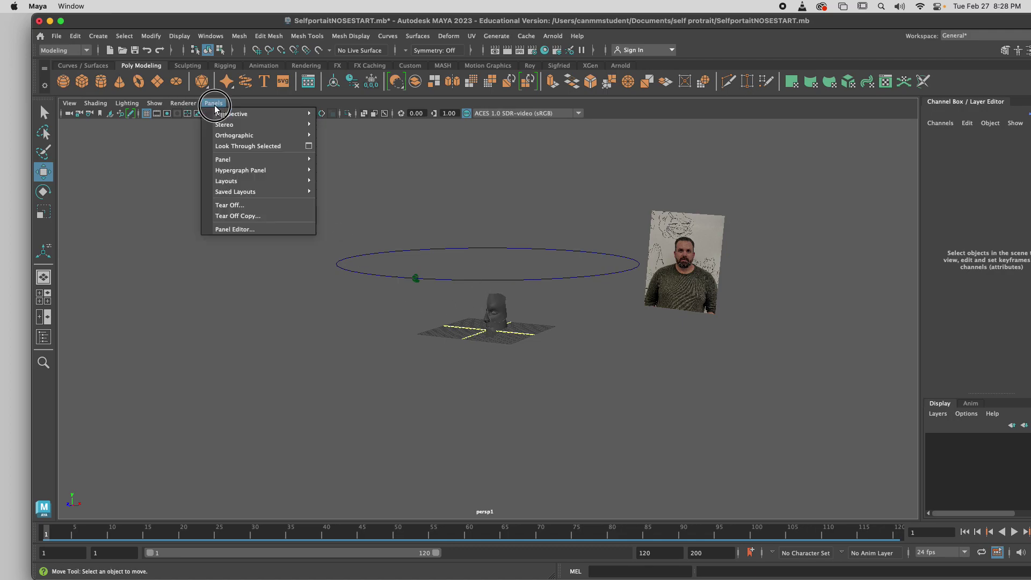
mouse_move(218, 114)
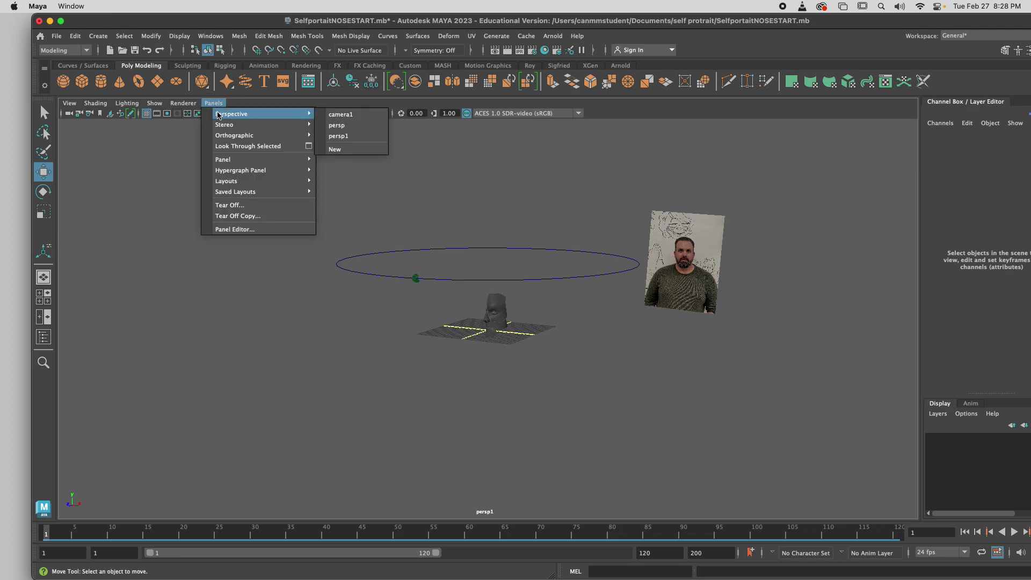
click(336, 114)
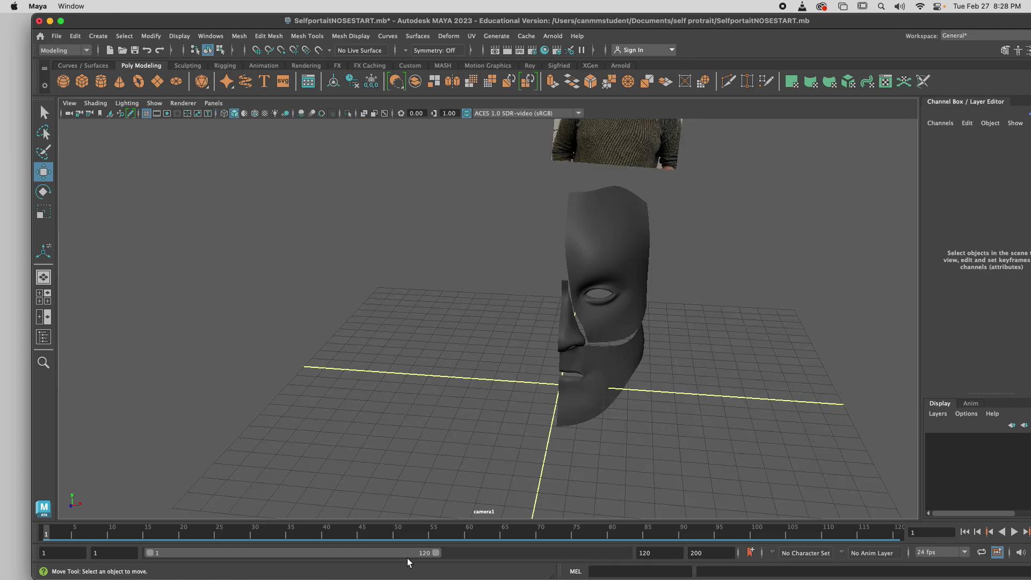
drag(69, 534, 810, 549)
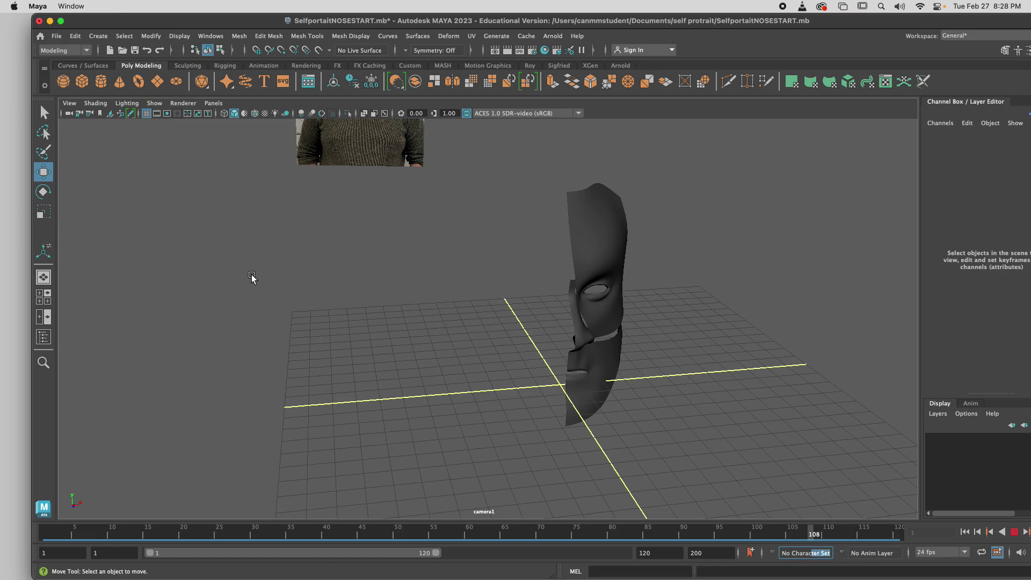
click(223, 106)
mouse_move(228, 114)
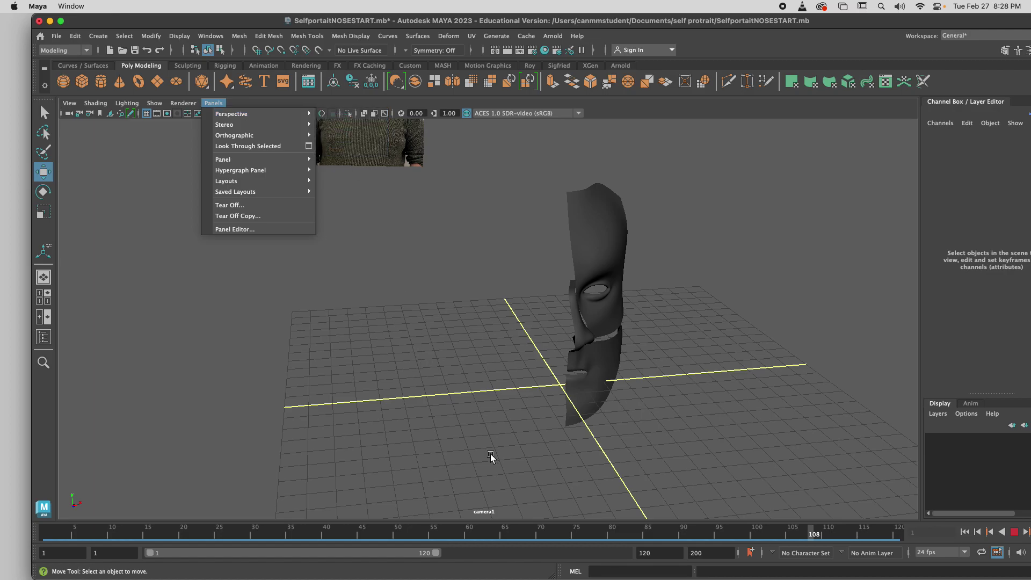
drag(411, 525, 46, 530)
- Switch to the persp camera and scrub the timeline to frame 120 to watch the camera follow its circular path
click(595, 325)
click(629, 367)
click(626, 311)
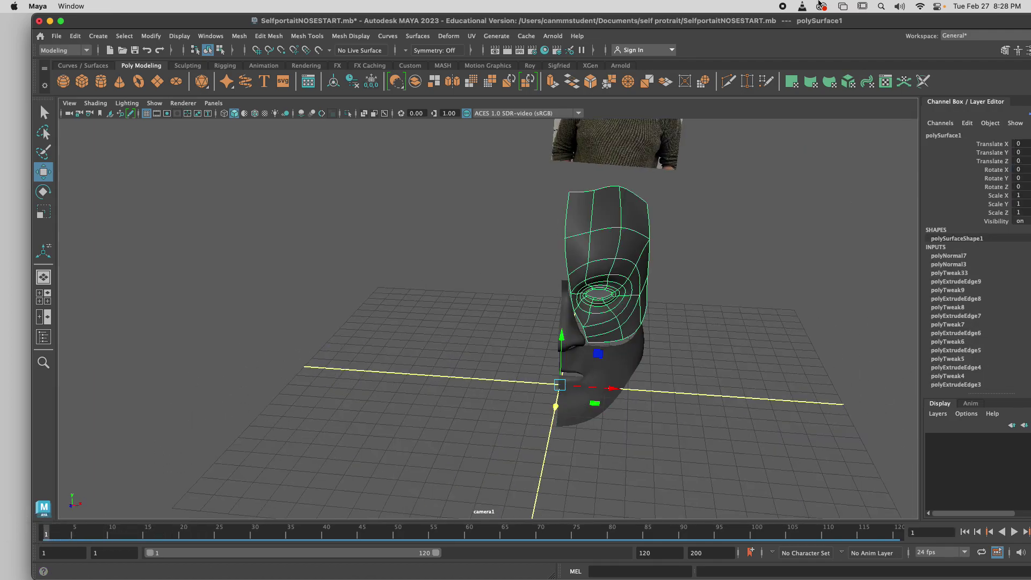
drag(864, 22, 834, 22)
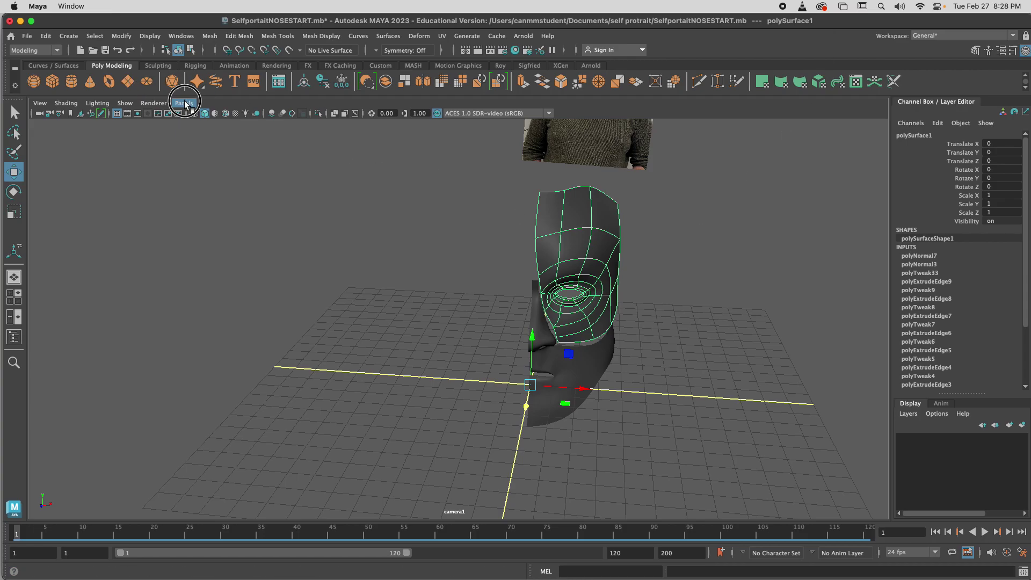
click(185, 104)
click(304, 125)
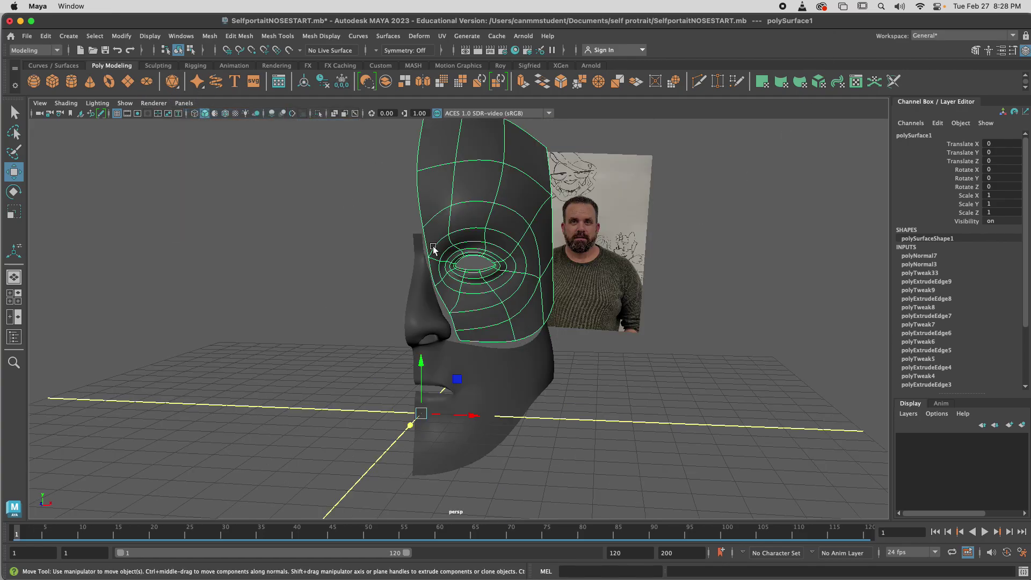
drag(20, 534, 561, 536)
scroll(547, 293, down, 10)
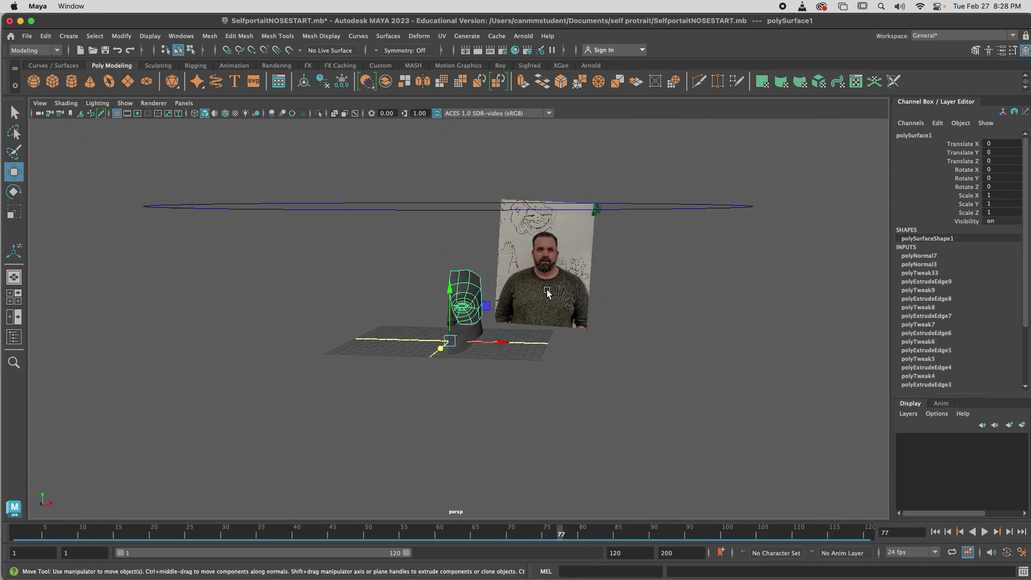
drag(411, 533, 967, 511)
- Look through camera1 again and clear the eye mesh selection for a clean playblast
click(185, 103)
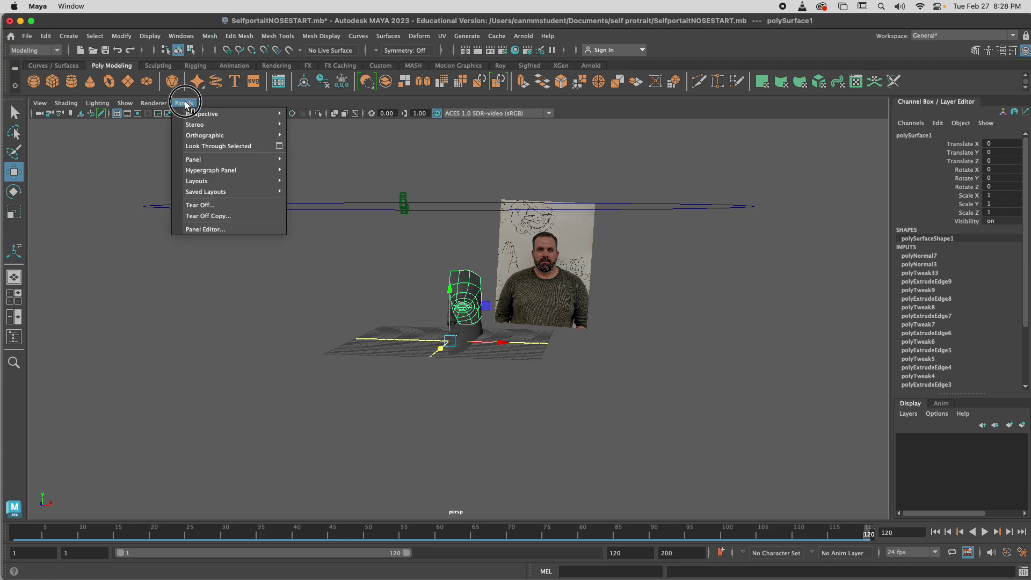
mouse_move(215, 114)
click(326, 115)
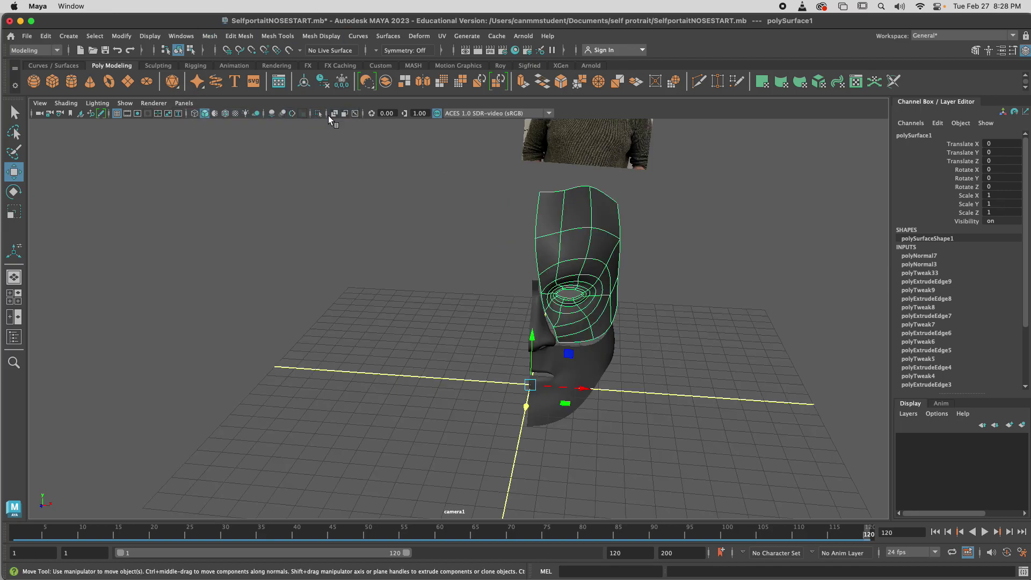
click(652, 418)
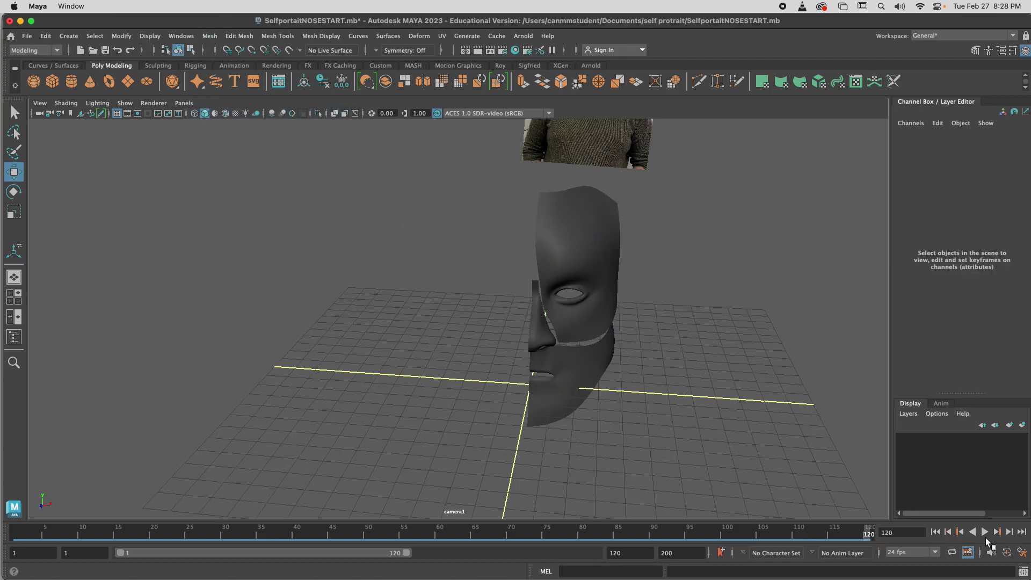
- Open the playblast options and name the movie file 421_SelfPortNOSE_lastname
right_click(988, 542)
click(1024, 534)
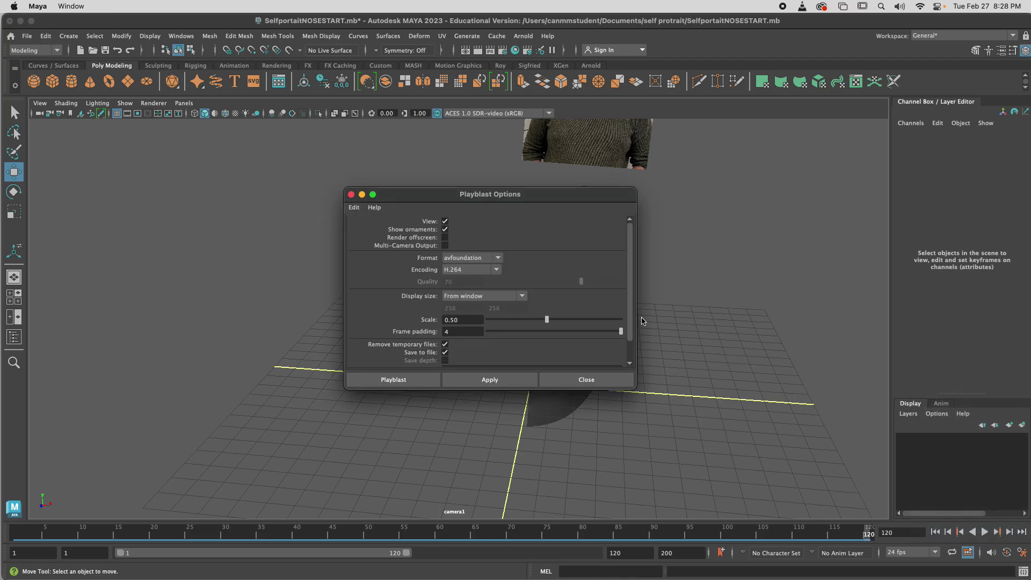
scroll(544, 292, down, 2)
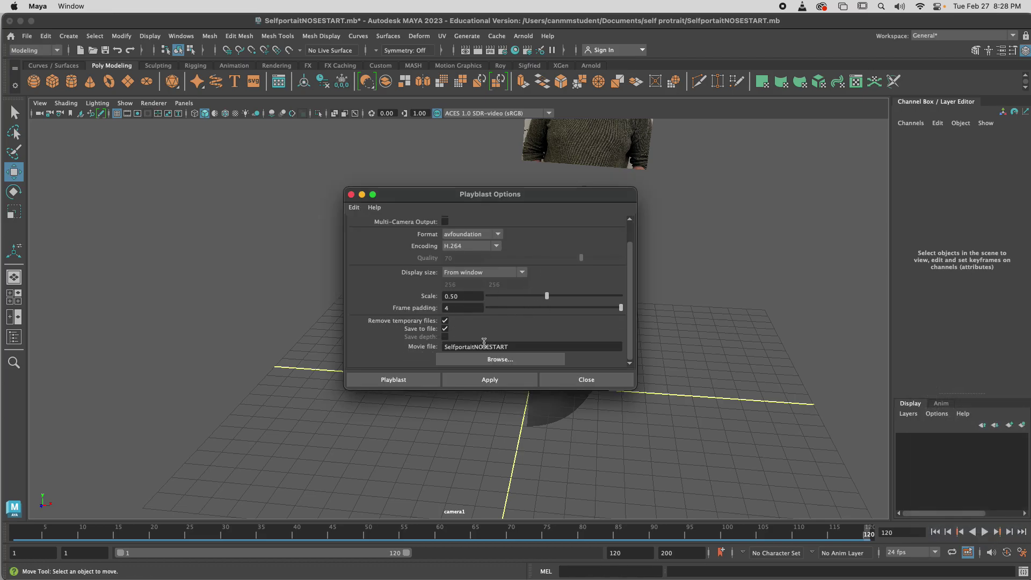
click(500, 360)
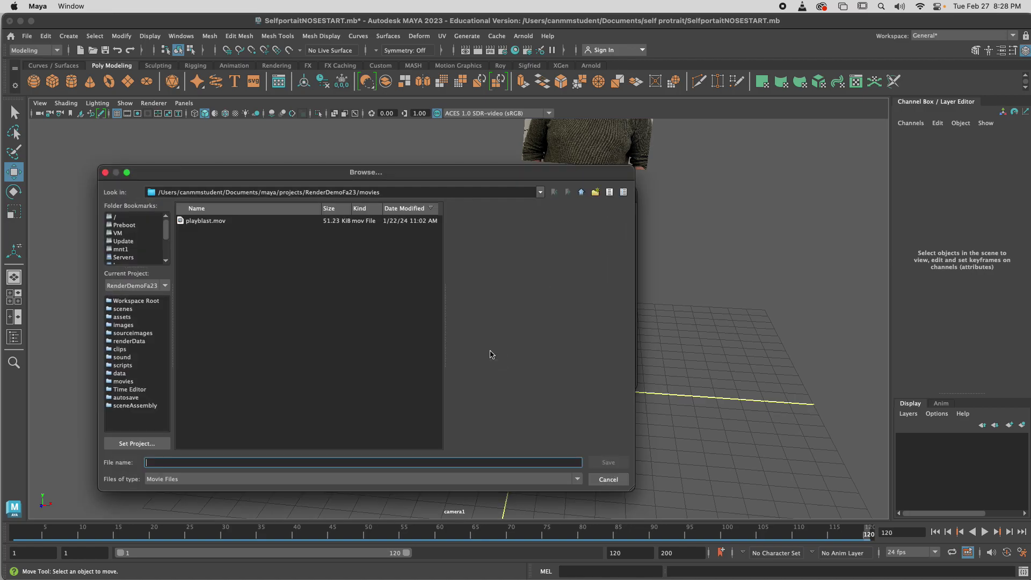
click(158, 463)
text(421)
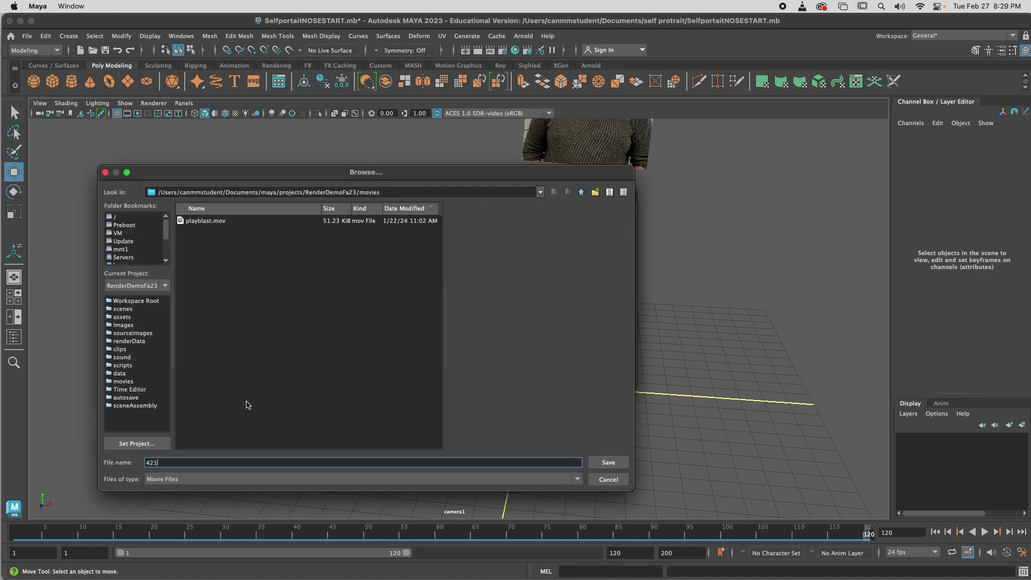
text(_SelfPortNOSE_lastname)
- Save the movie file location to the Desktop, generate the playblast and close its preview
scroll(129, 239, down, 2)
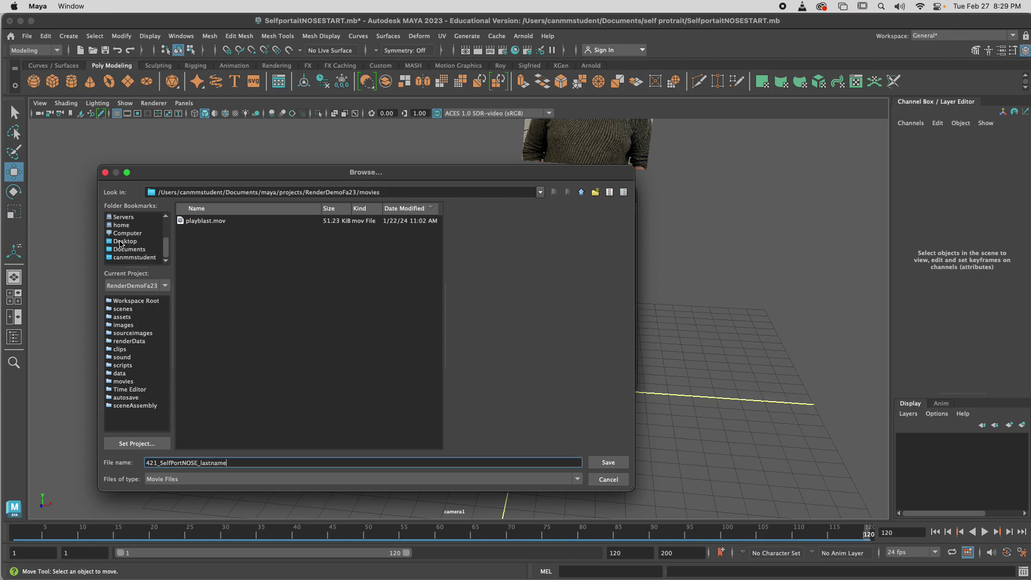
click(124, 241)
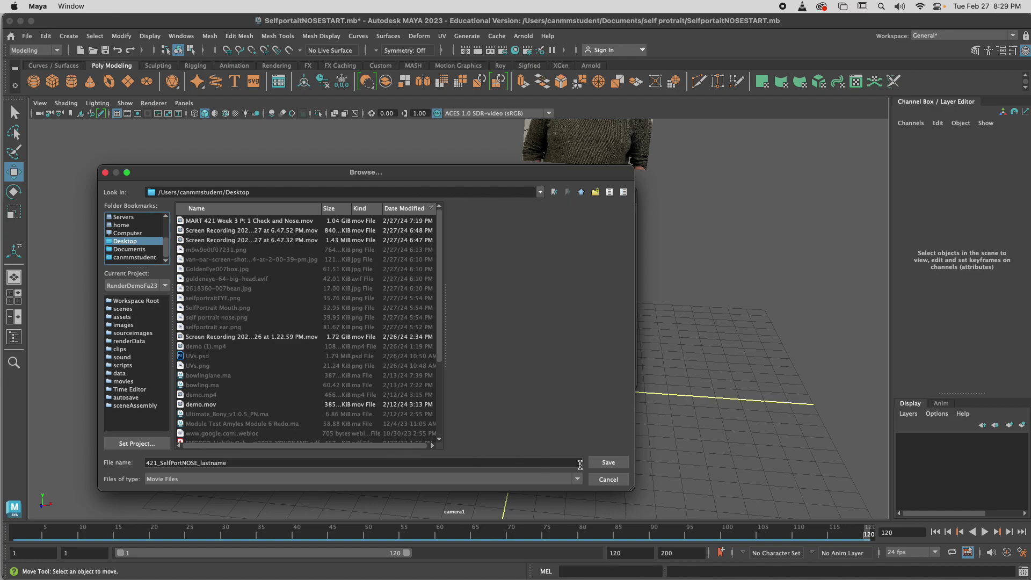
click(609, 463)
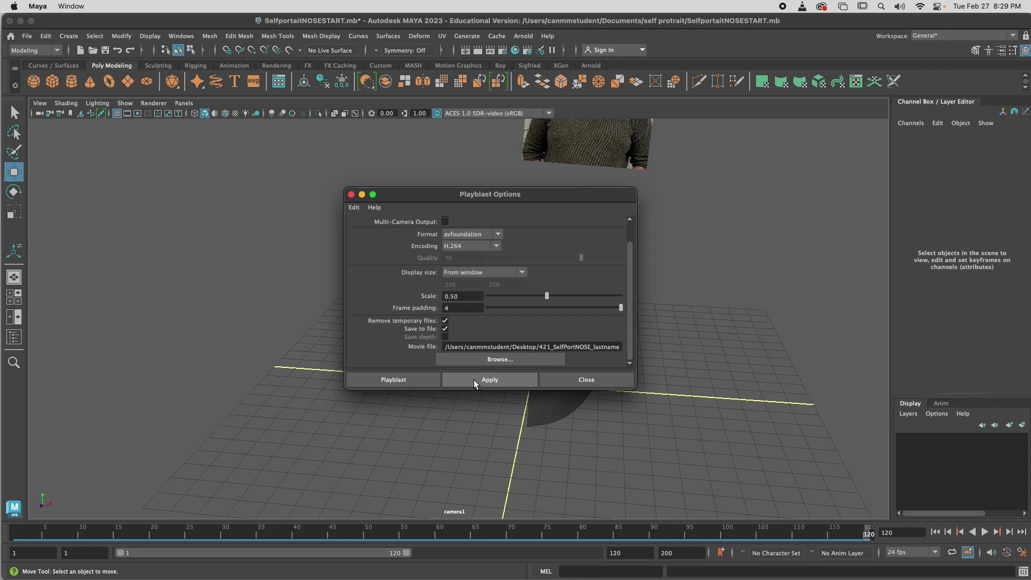
click(397, 382)
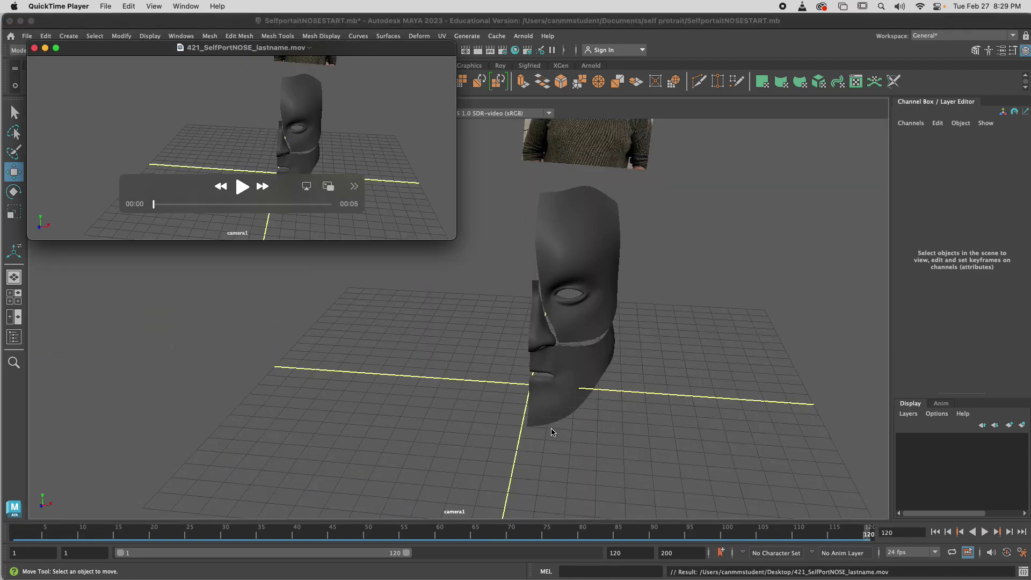
click(34, 48)
- Switch to Chrome and open the Self Portrait Head 3D Model Pt 3 NOSE assignment in the Sp 24 MART 421 Canvas course
click(21, 21)
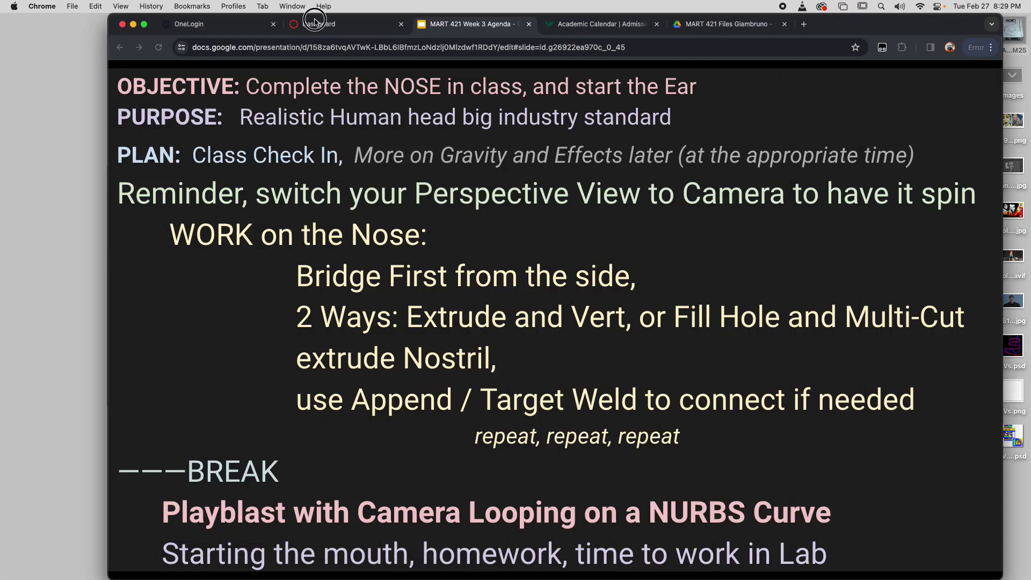
click(317, 23)
click(246, 294)
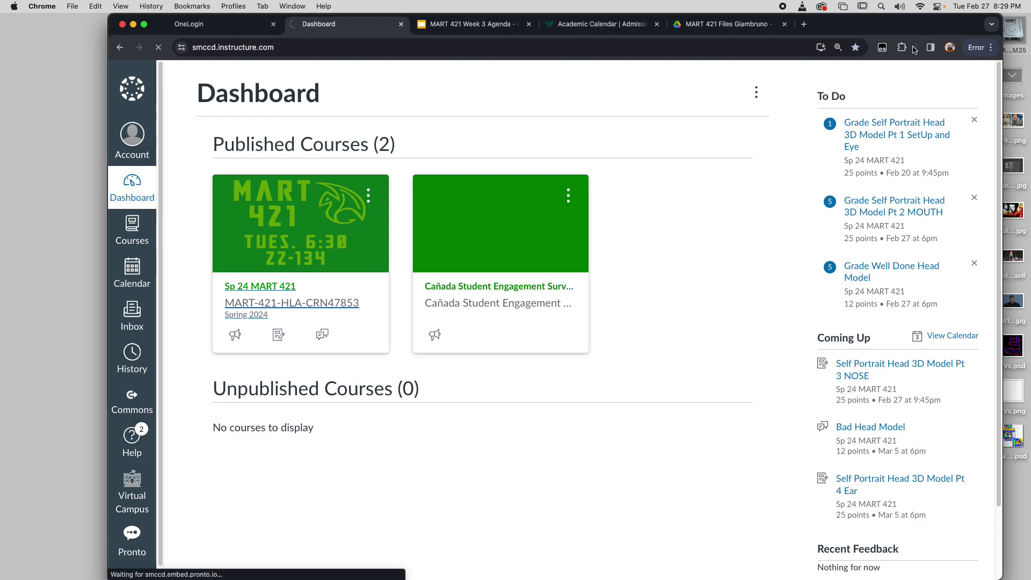
drag(961, 36, 912, 36)
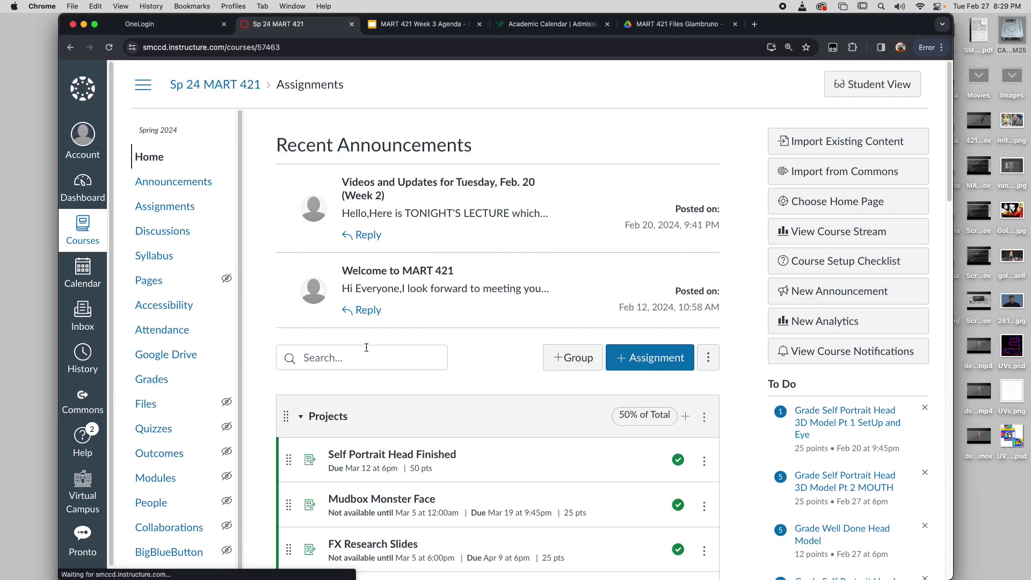
scroll(417, 413, down, 10)
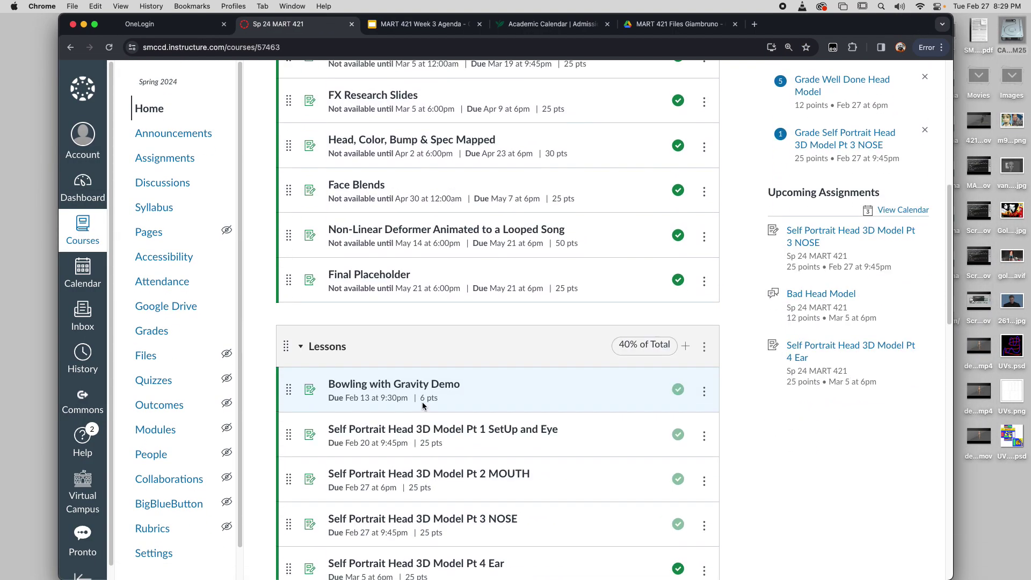
scroll(430, 403, down, 4)
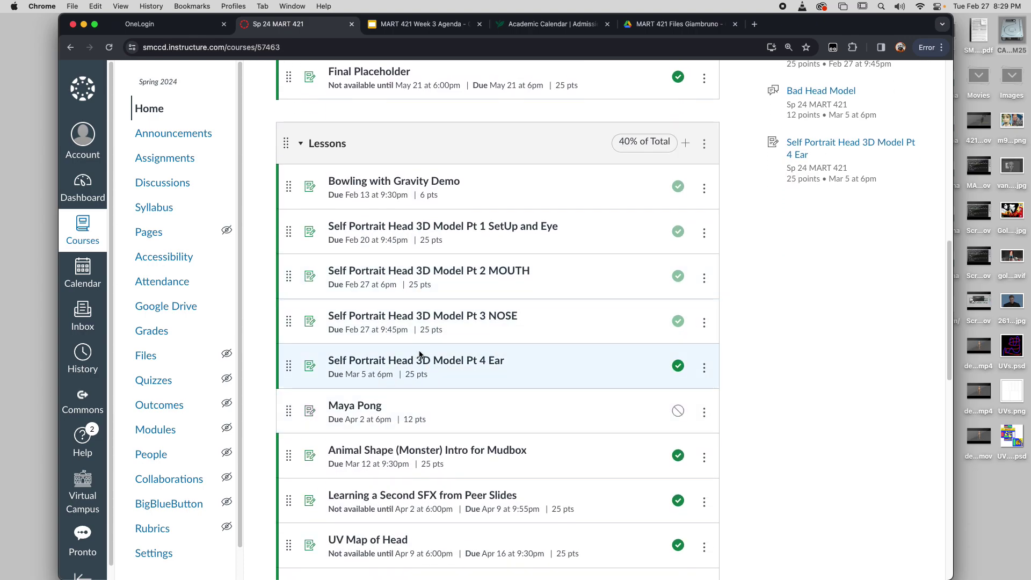
click(473, 318)
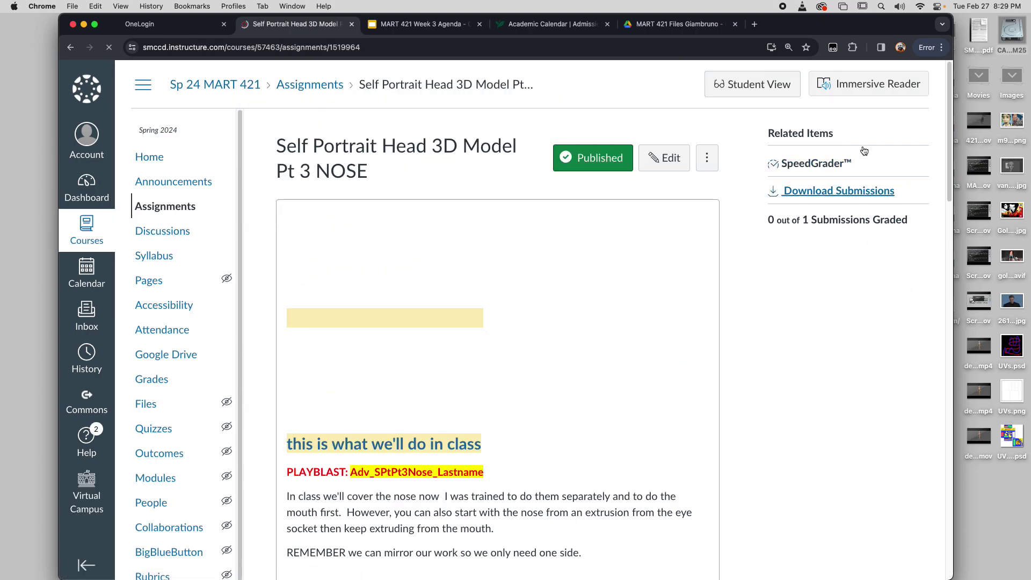
- Enter Student View and start the nose assignment with a file upload submission
click(752, 85)
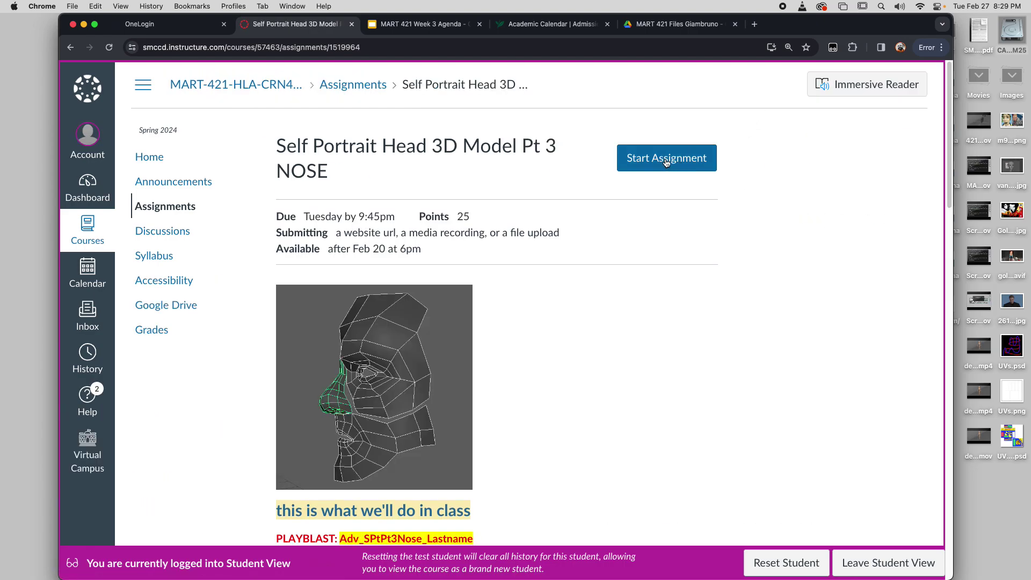
click(666, 159)
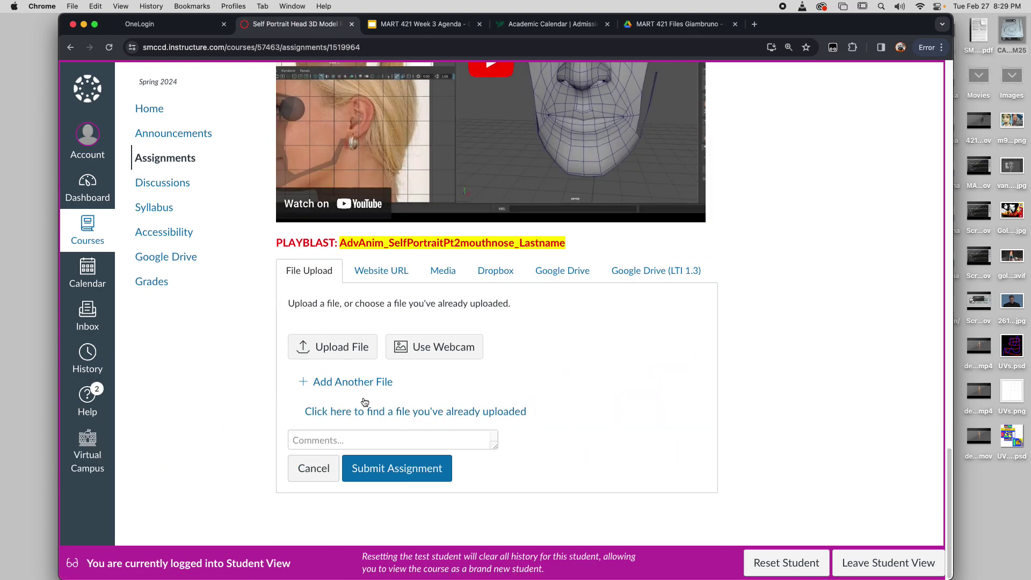
click(332, 354)
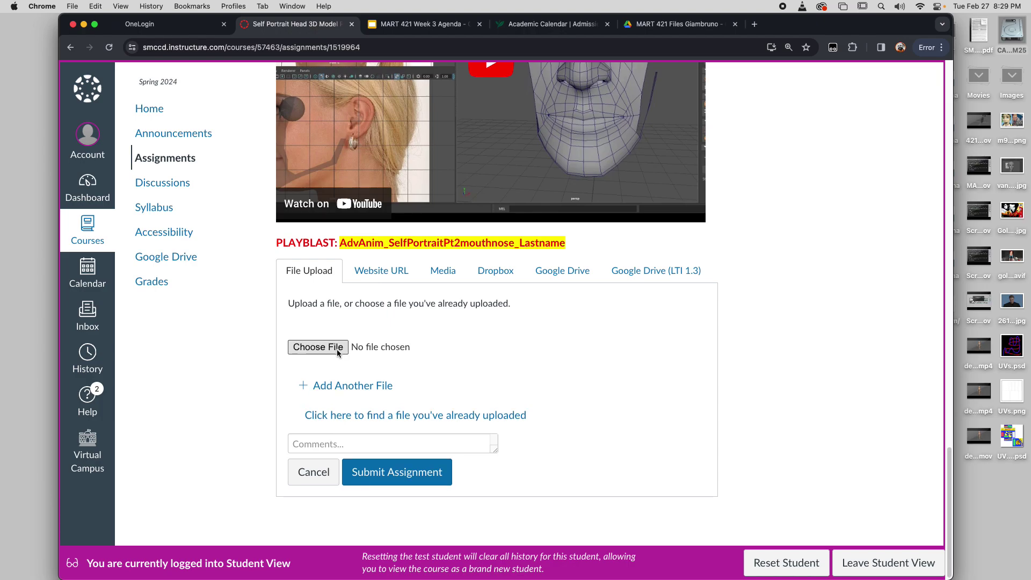
- Attach the 421_SelfPortNOSE_lastname.mov playblast from the Desktop and submit the assignment
click(324, 348)
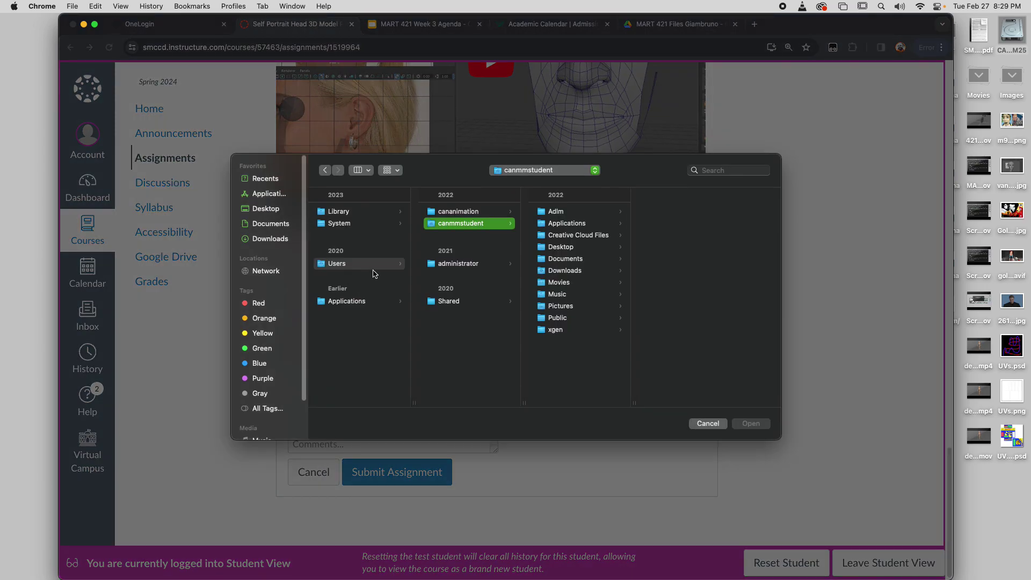
click(564, 248)
scroll(681, 328, down, 3)
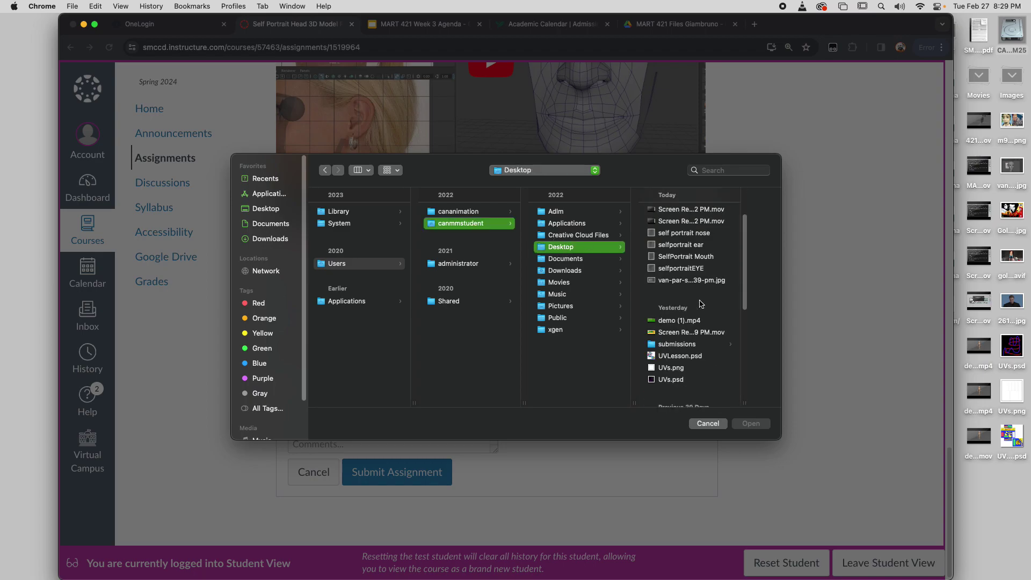
scroll(701, 368, up, 3)
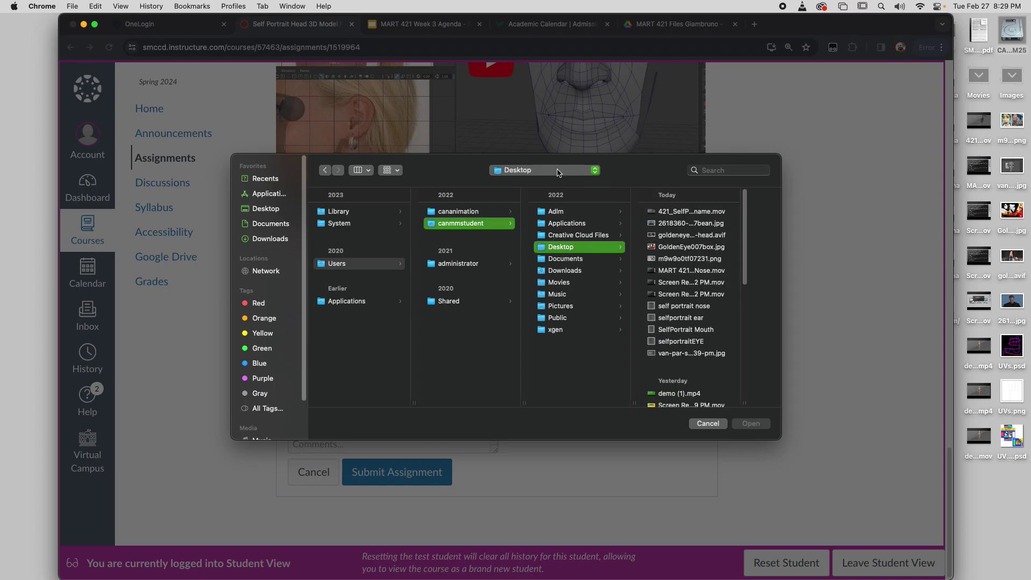
click(357, 170)
click(367, 228)
click(365, 210)
click(756, 424)
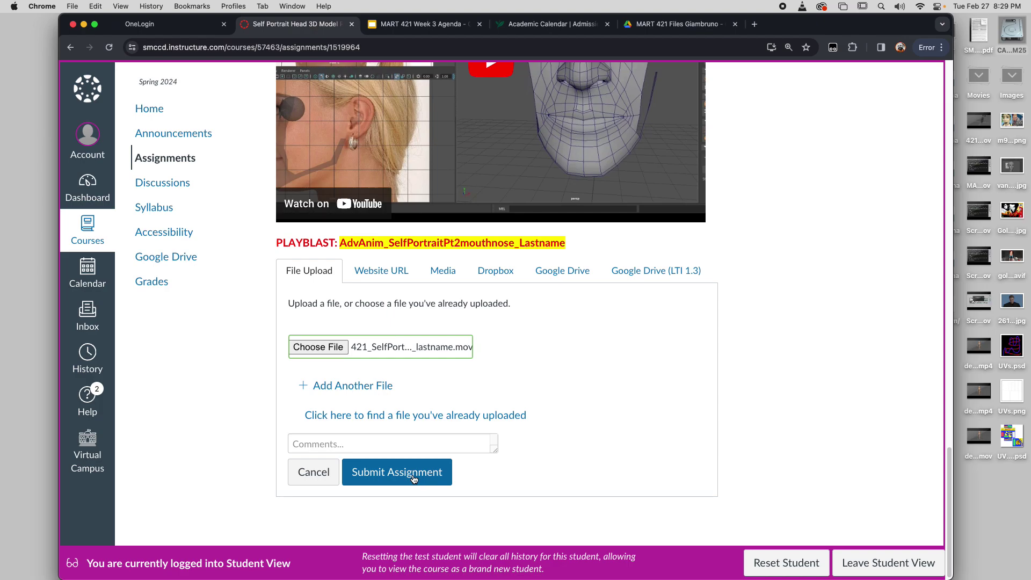
click(413, 475)
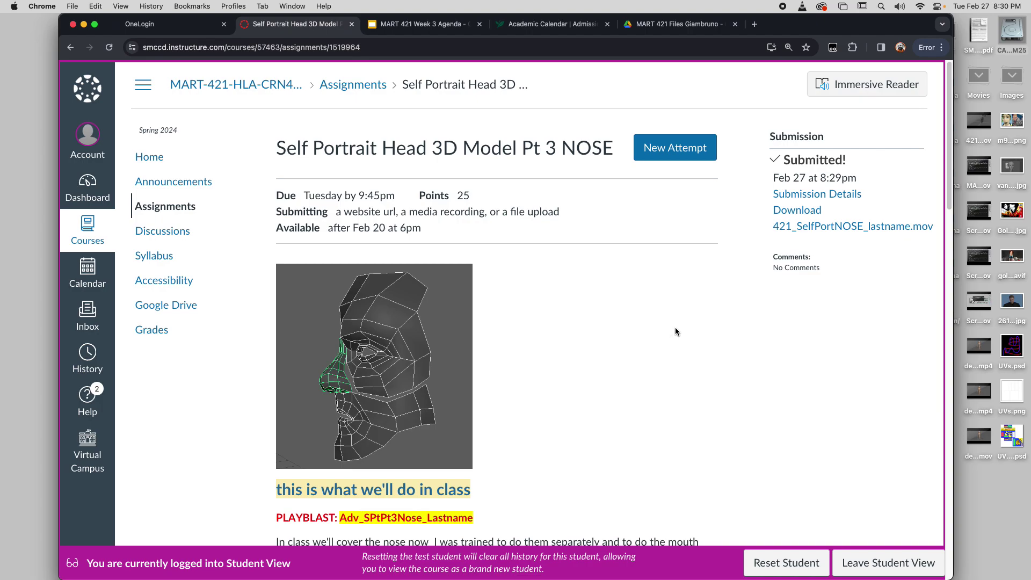
scroll(675, 329, down, 1)
scroll(675, 334, up, 1)
- Switch back to Maya and shift its window slightly sideways on the desktop
mouse_move(16, 459)
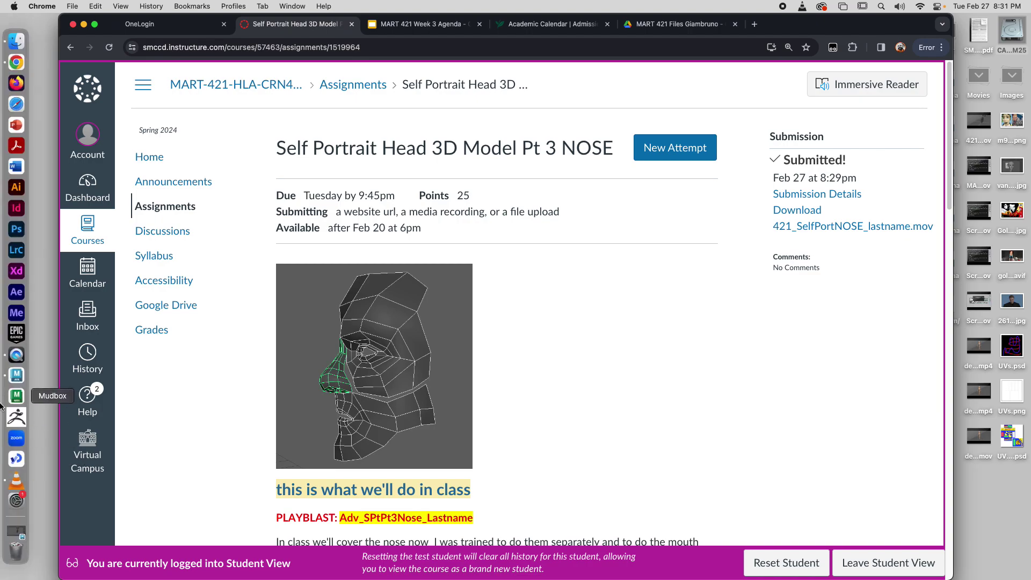
click(16, 376)
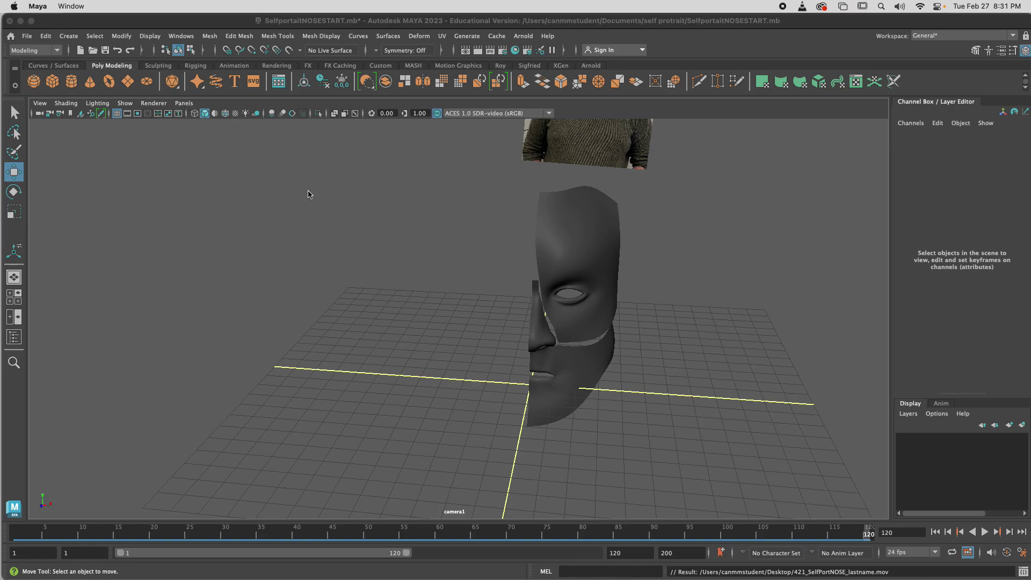
drag(214, 22, 234, 24)
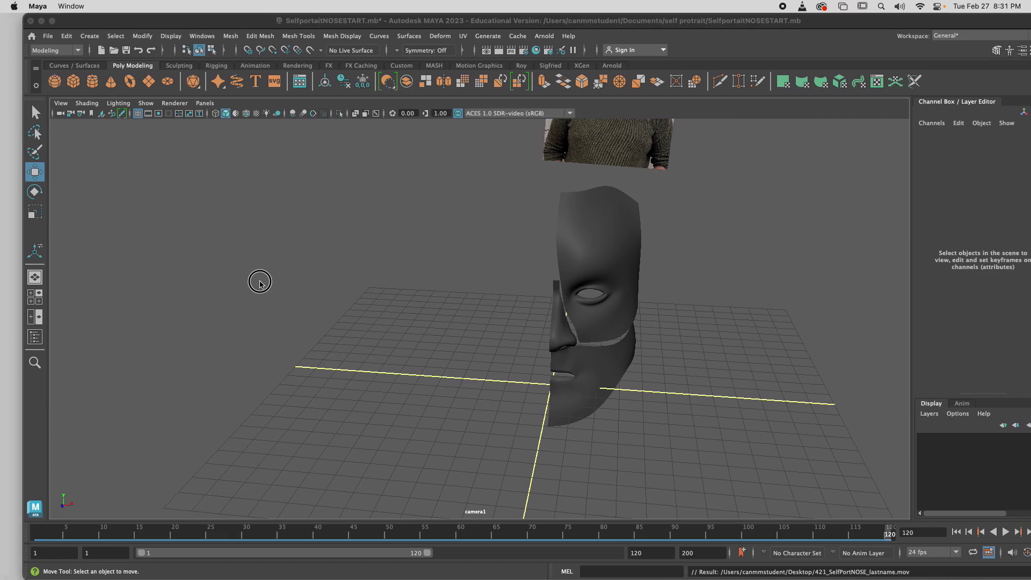
- Quit VLC and switch to Finder to show its Downloads window
key(super+Tab)
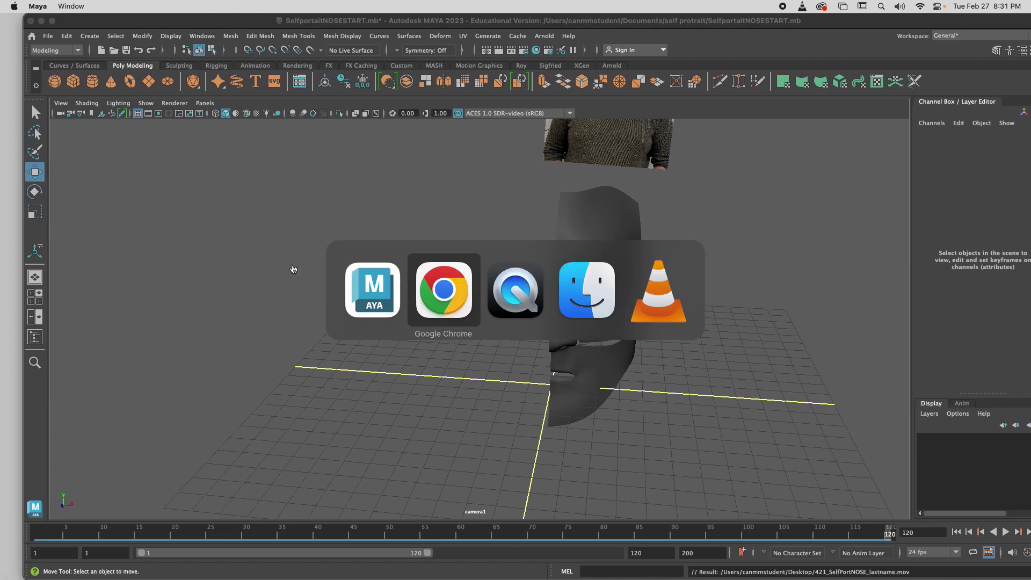
key(super+Tab)
key(super+Tab)
key(super+Tab)
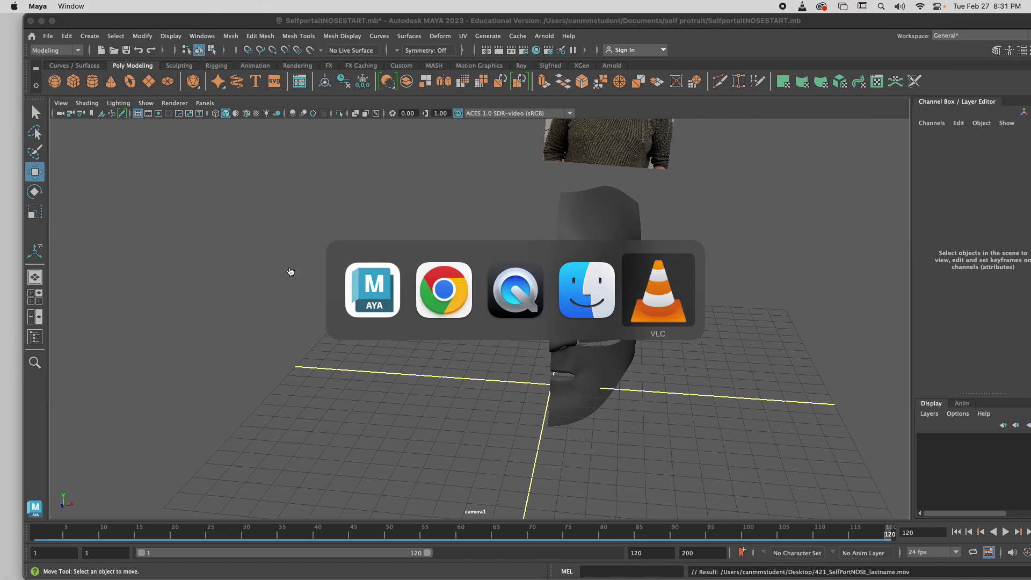
key(super+shift+Tab)
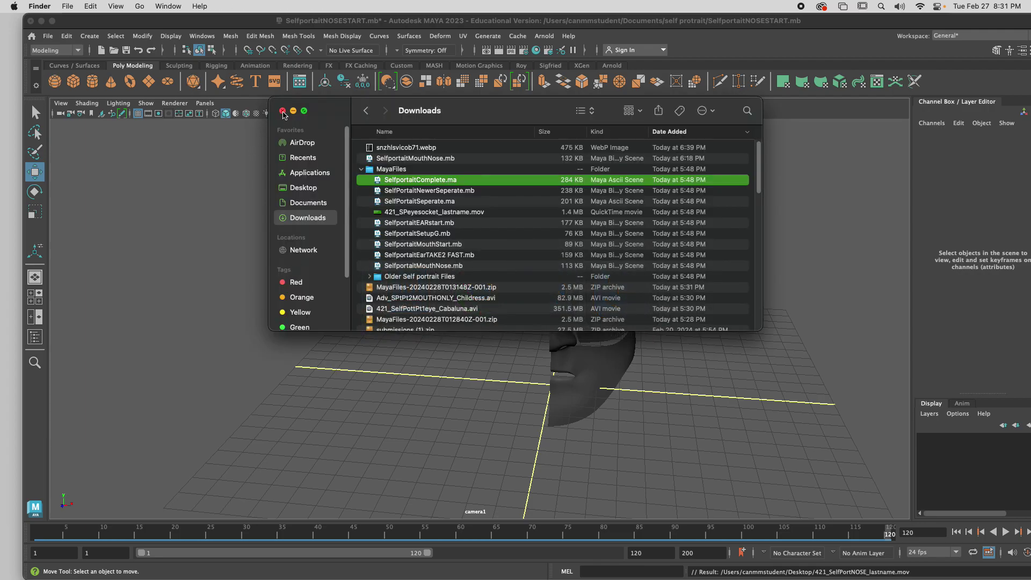
- Put away the Finder Downloads window and return to Maya
click(293, 110)
key(super+Tab)
key(super+Tab)
key(super+Tab)
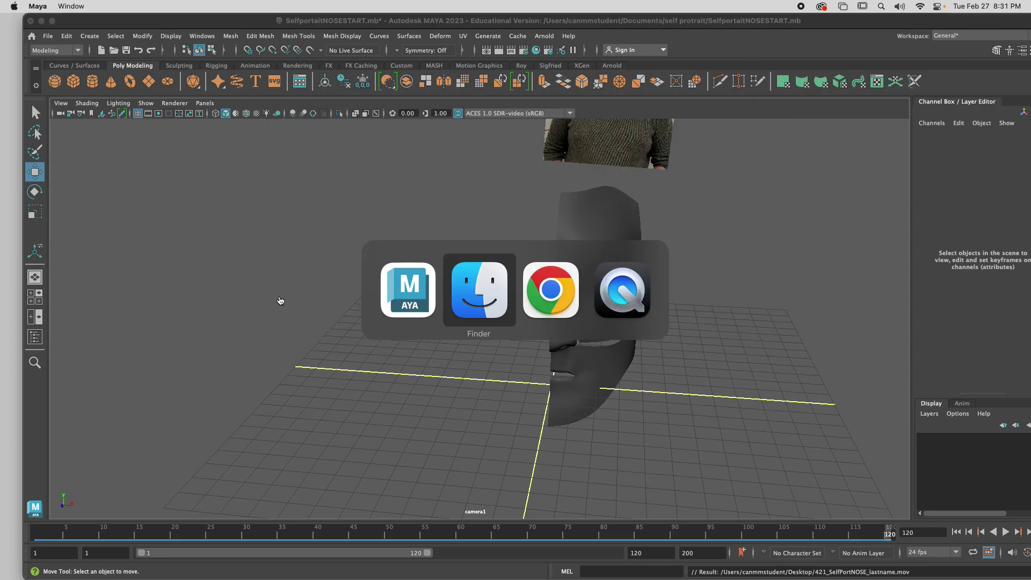
key(super+Tab)
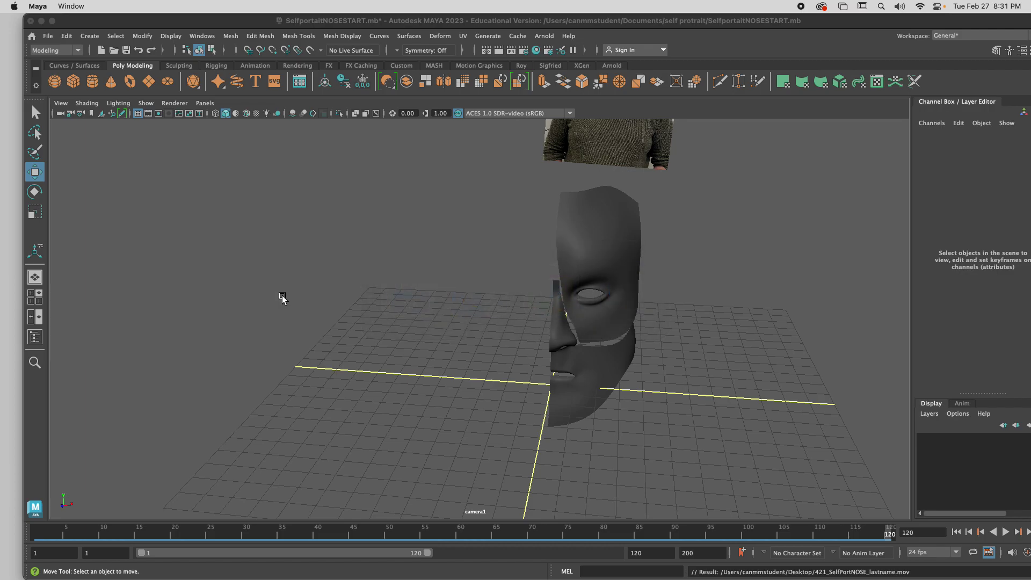